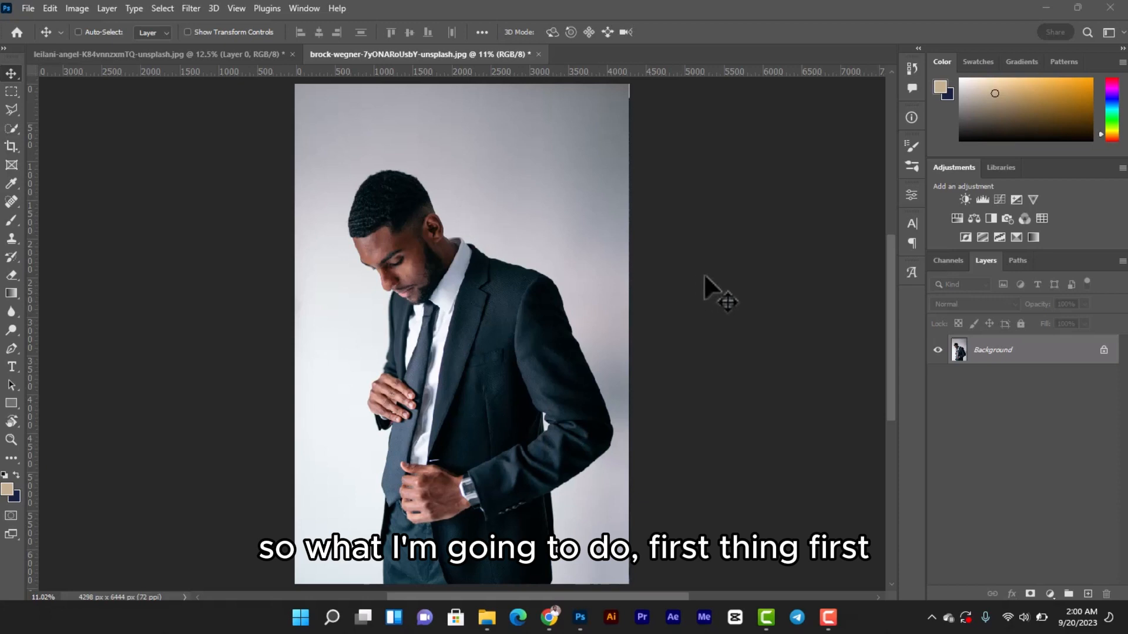
Unlock the background layer of the suit photo and select the man with Select Subject
click(1104, 351)
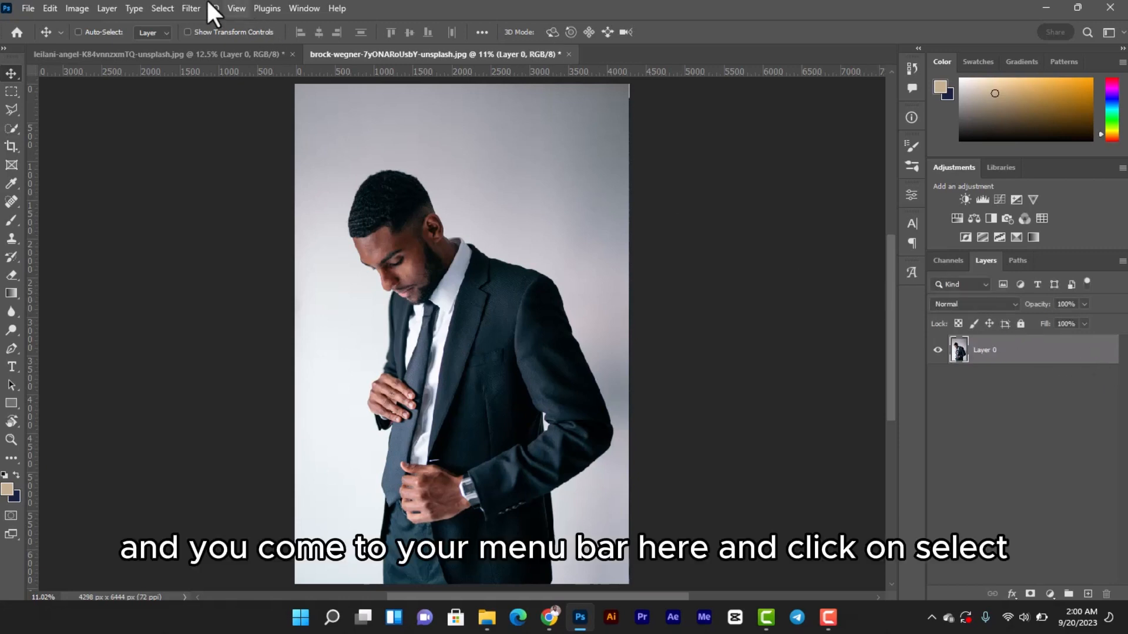
click(163, 9)
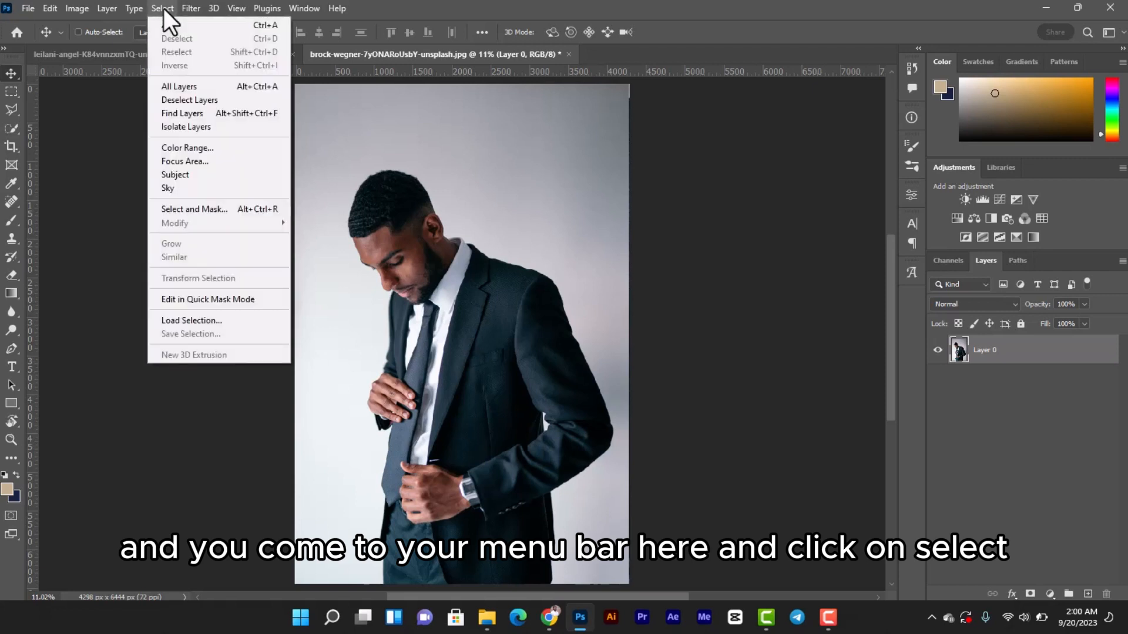
click(209, 175)
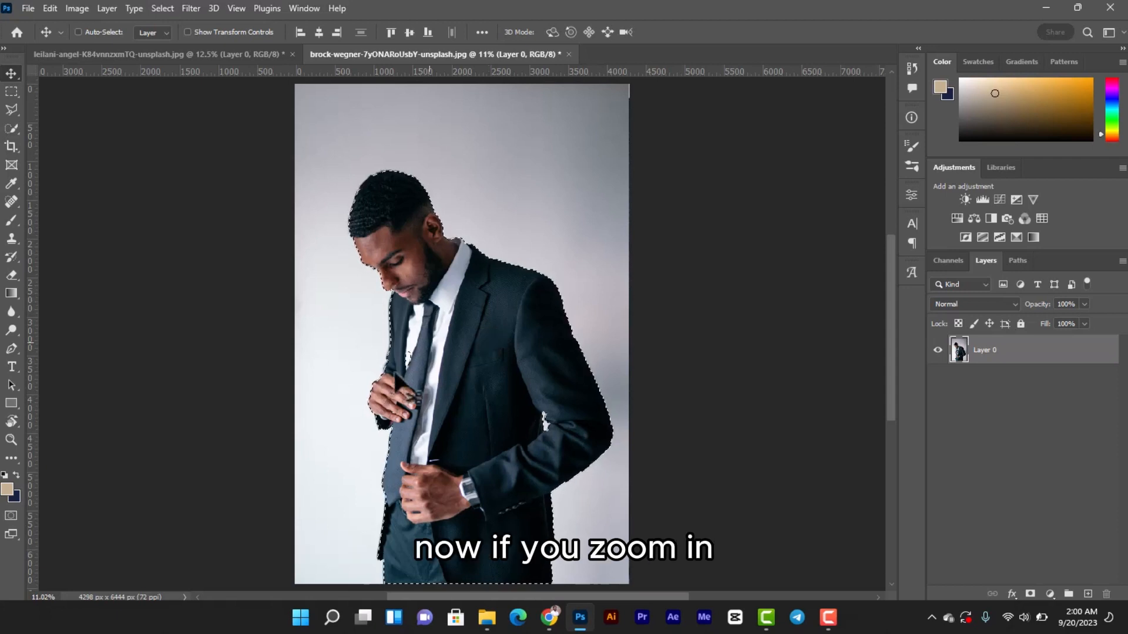
Add the missed white shirt patch beside the tie to the selection with the Quick Selection tool
scroll(417, 359, up, 3)
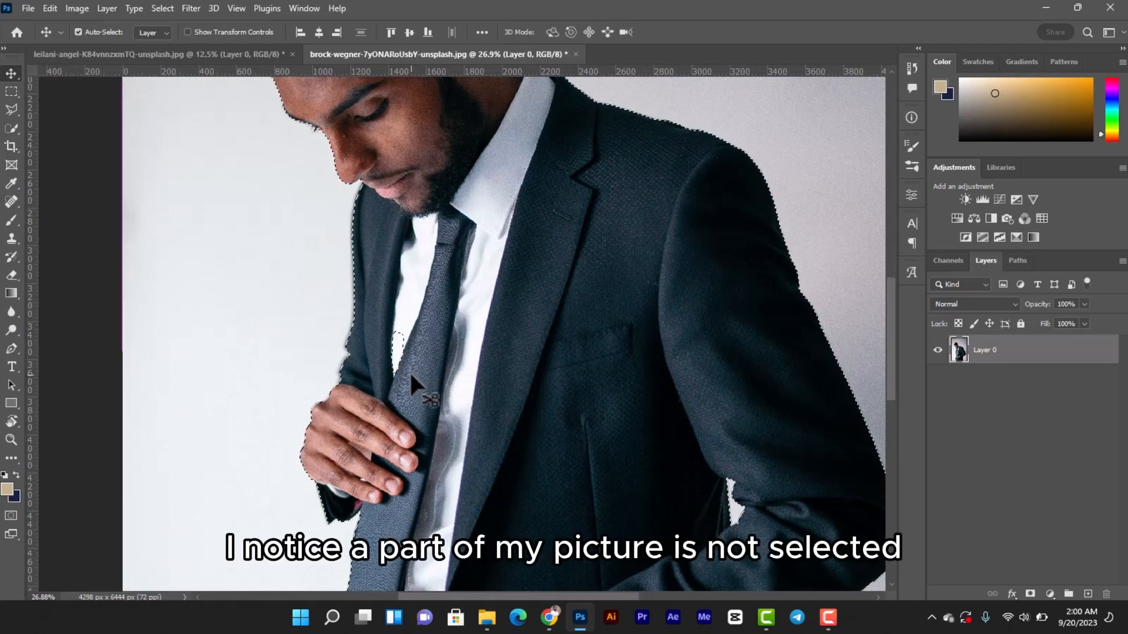
scroll(410, 376, down, 3)
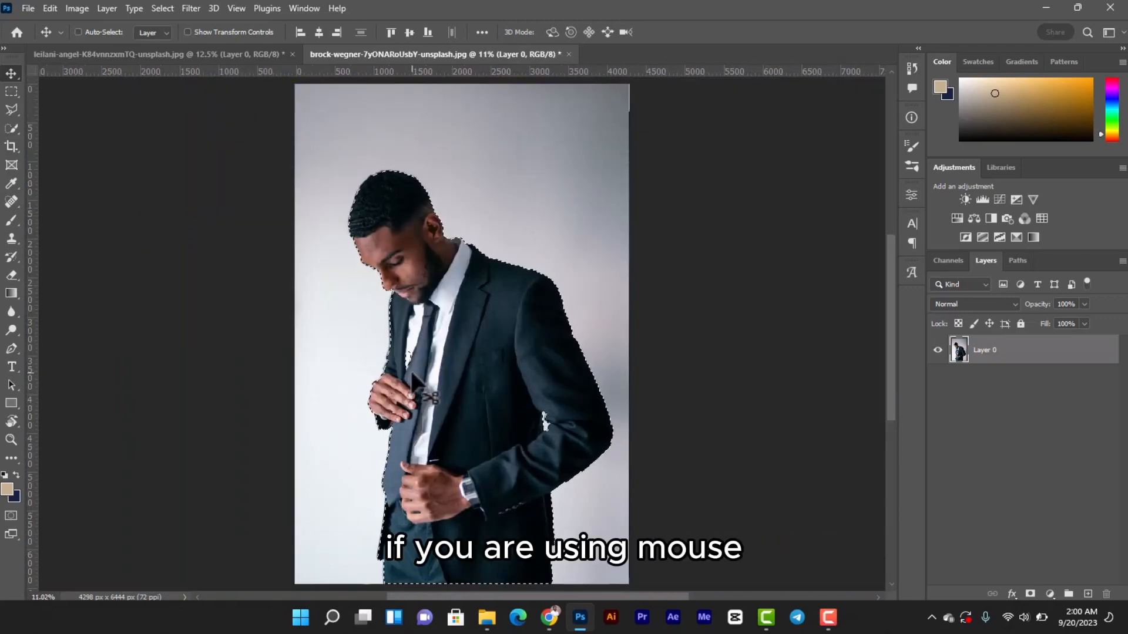
scroll(418, 371, up, 2)
scroll(419, 369, up, 4)
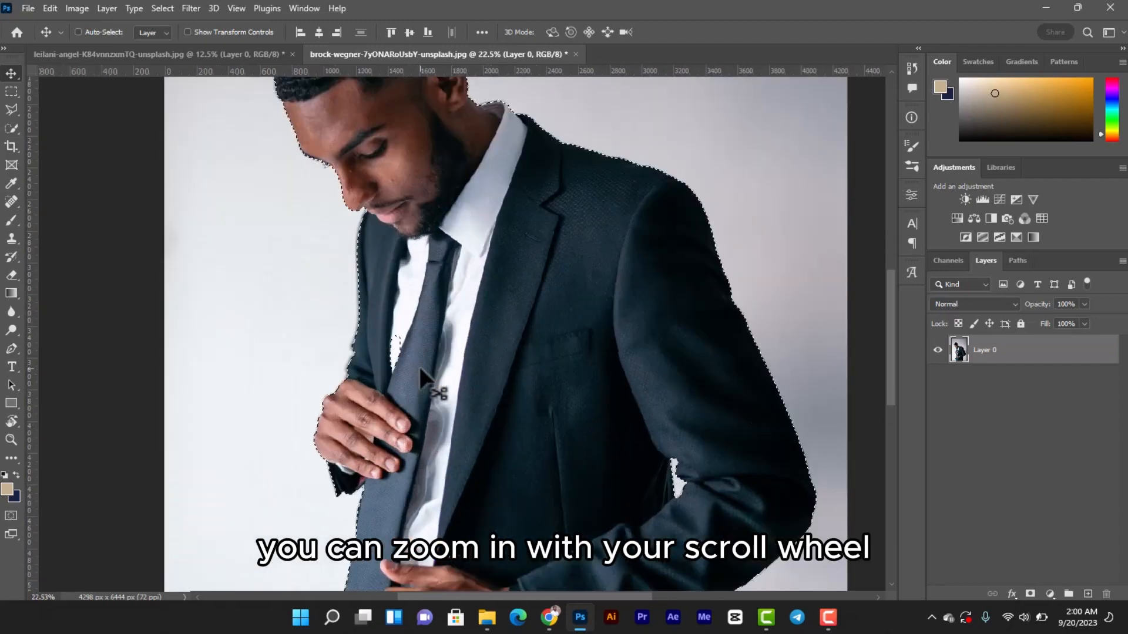
key(ctrl+0)
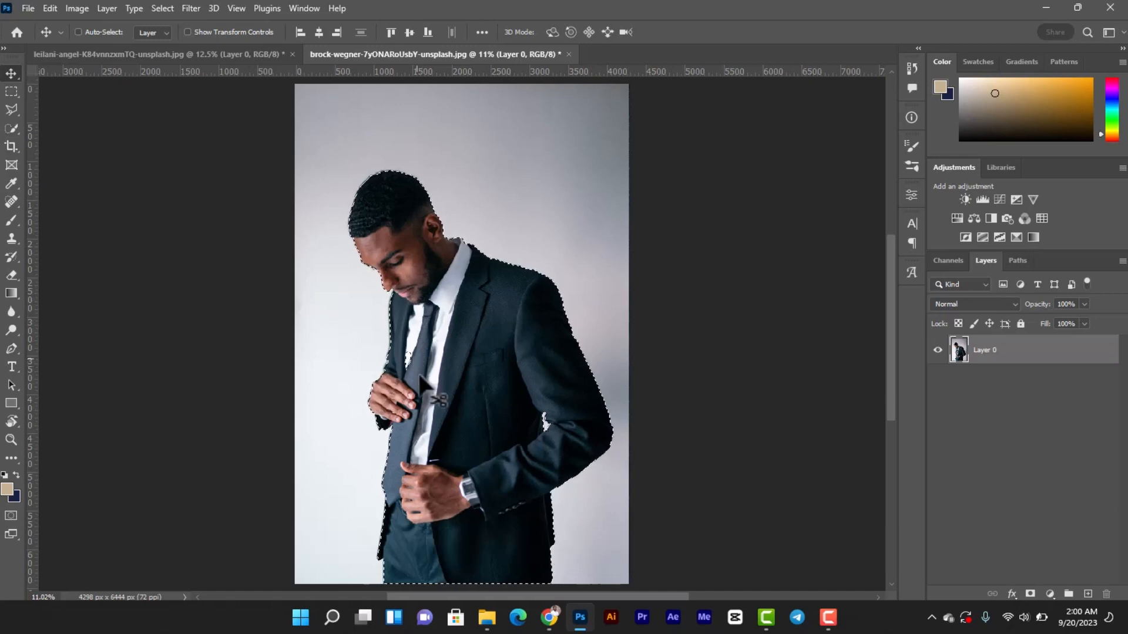
scroll(424, 371, up, 5)
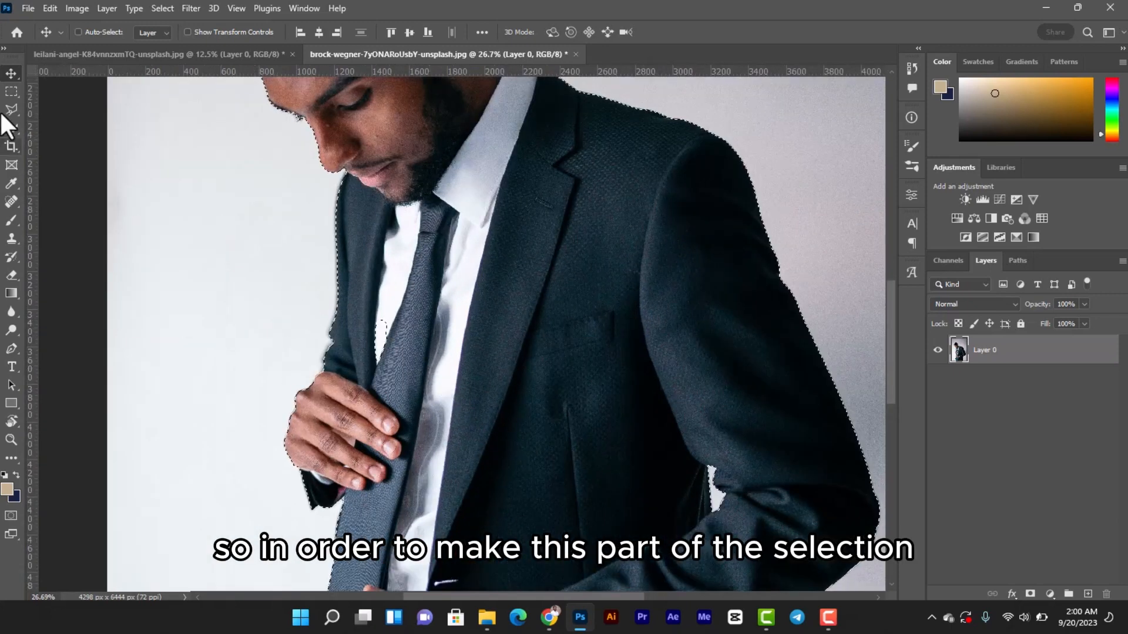
click(8, 128)
right_click(7, 128)
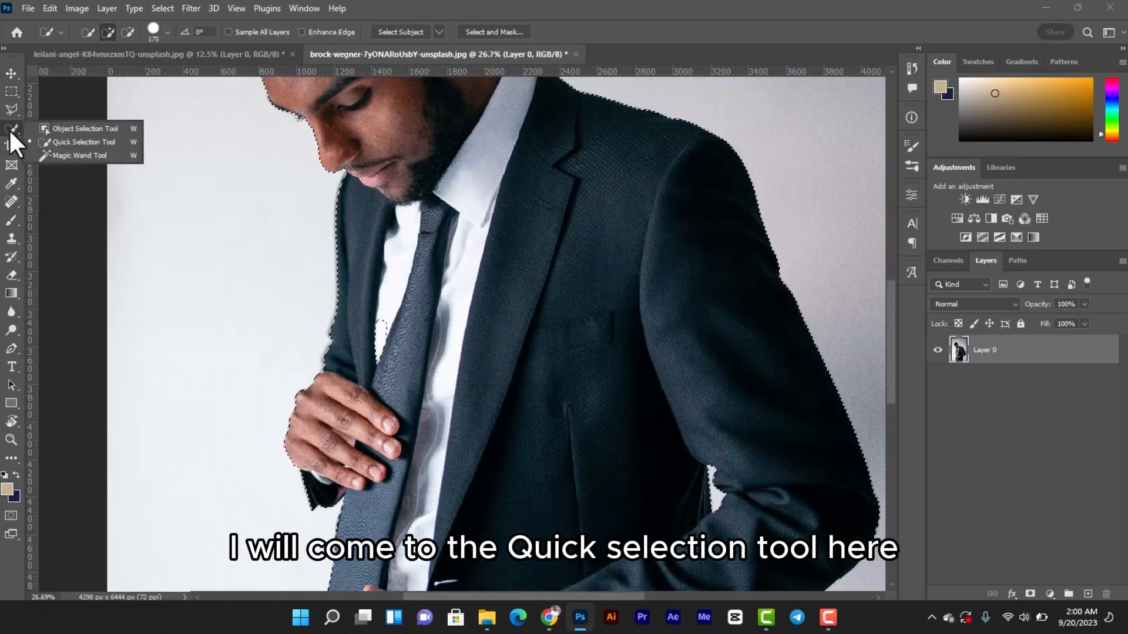
click(59, 140)
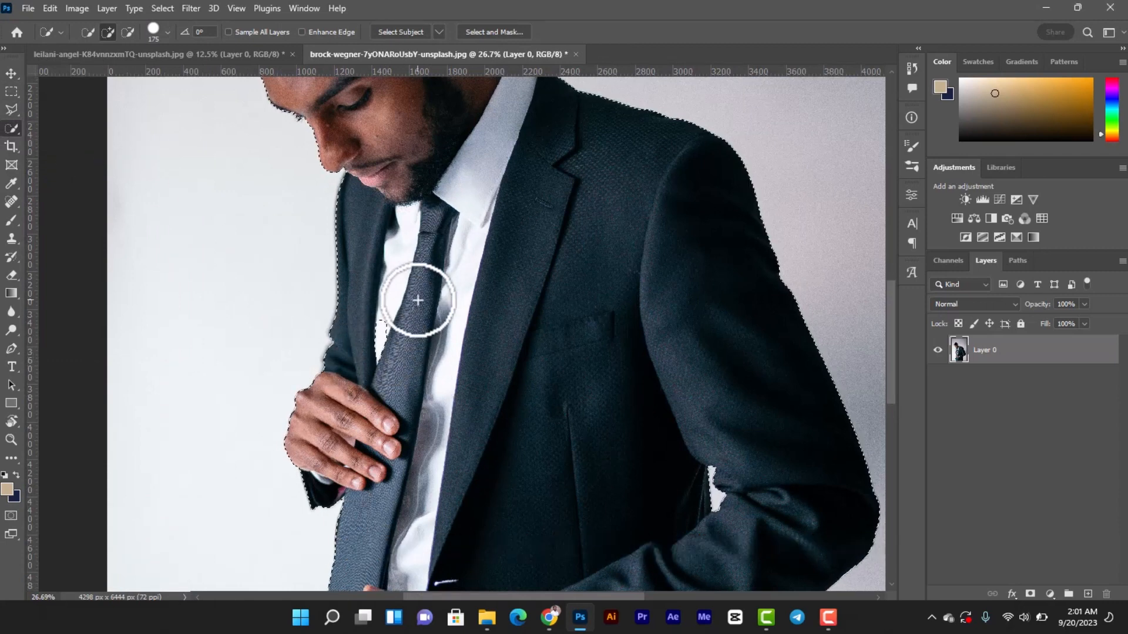
click(383, 340)
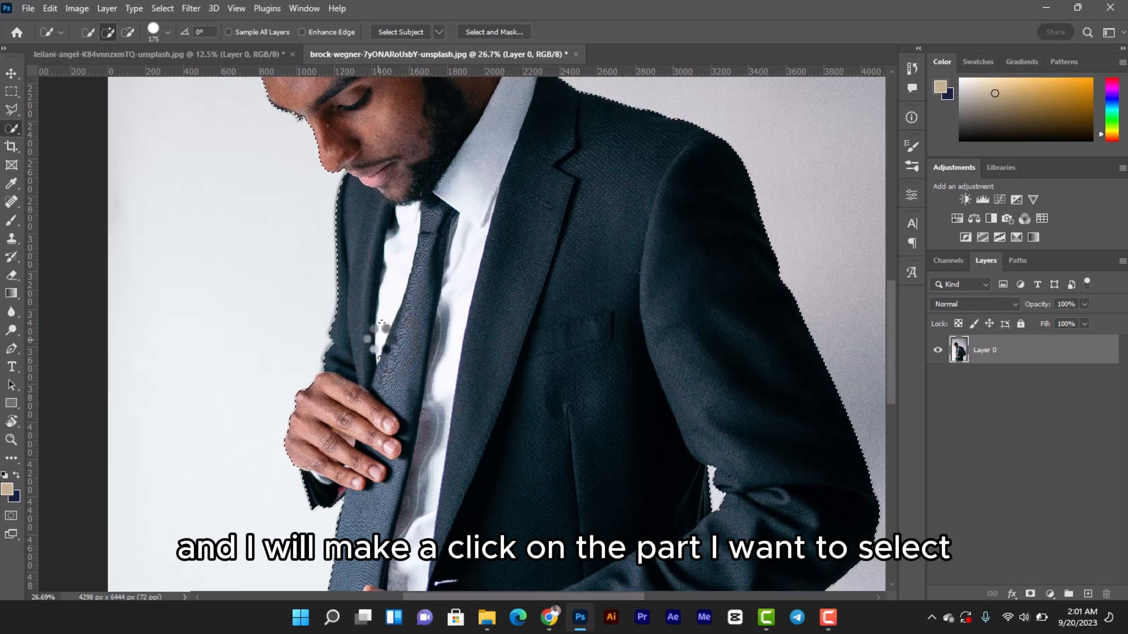
click(8, 75)
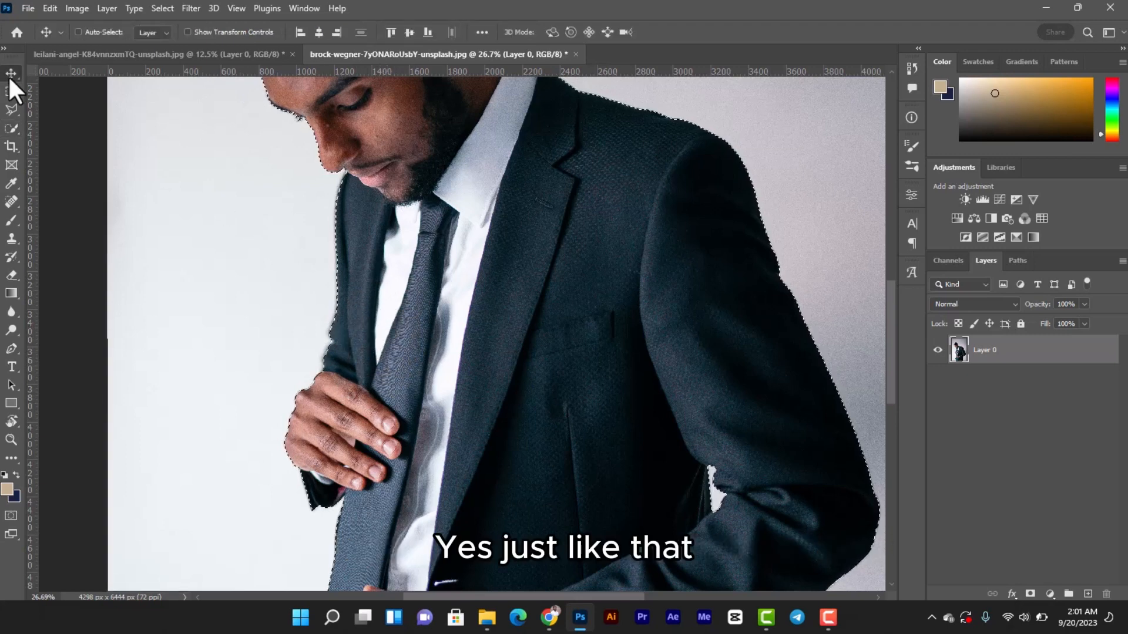
key(ctrl+0)
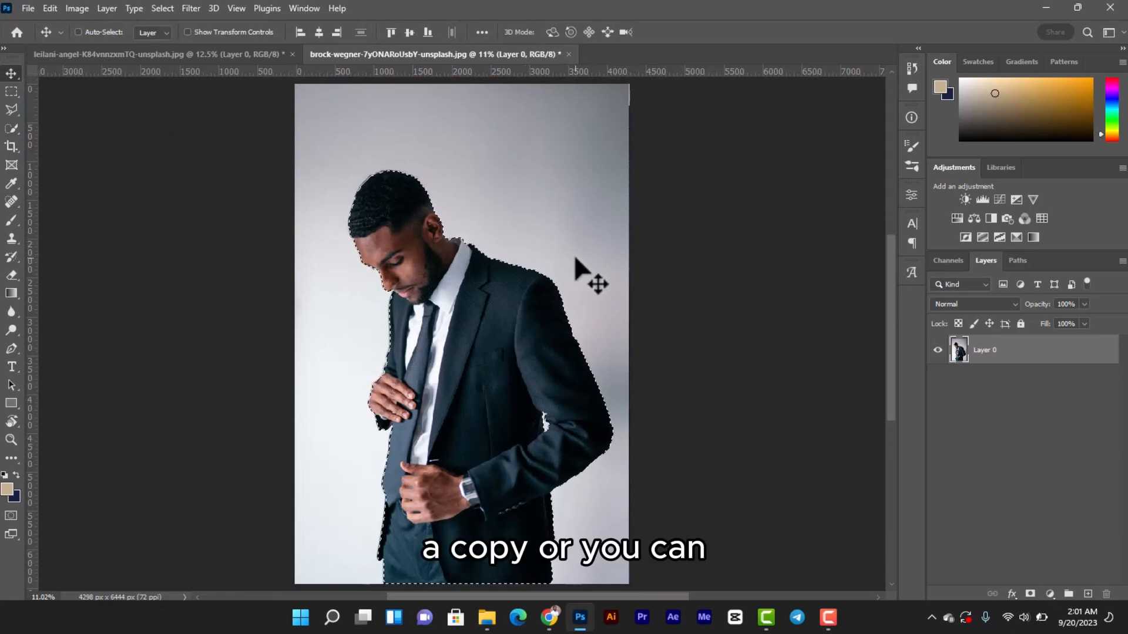
Copy the selected man to a new layer with Layer Via Copy and check the cutout with the original layer hidden
click(14, 126)
key(ctrl+d)
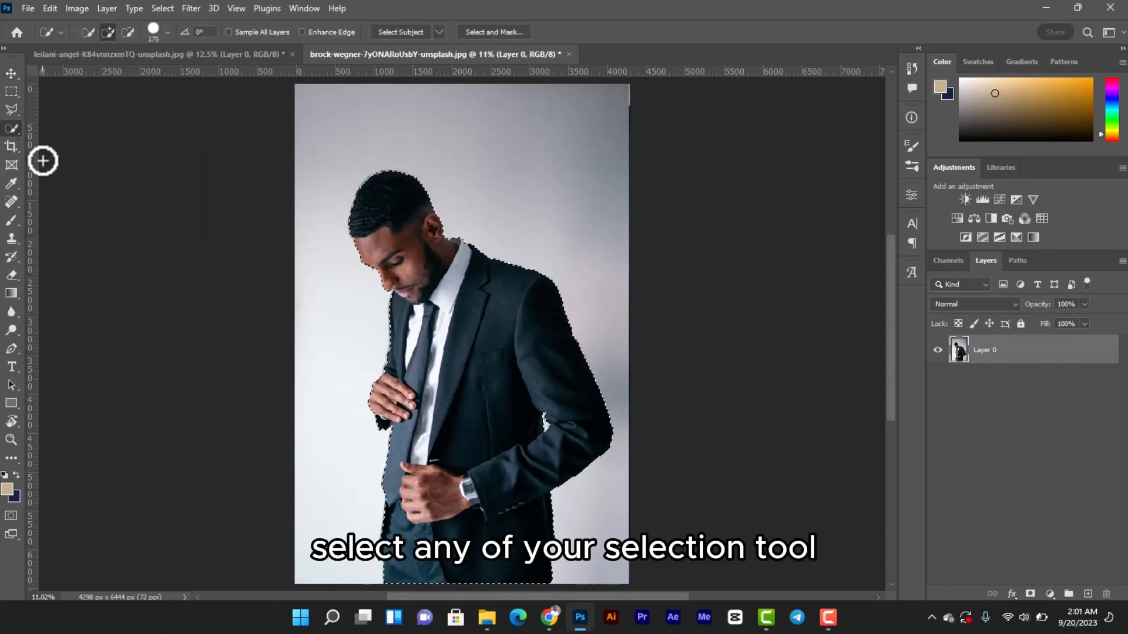
right_click(445, 325)
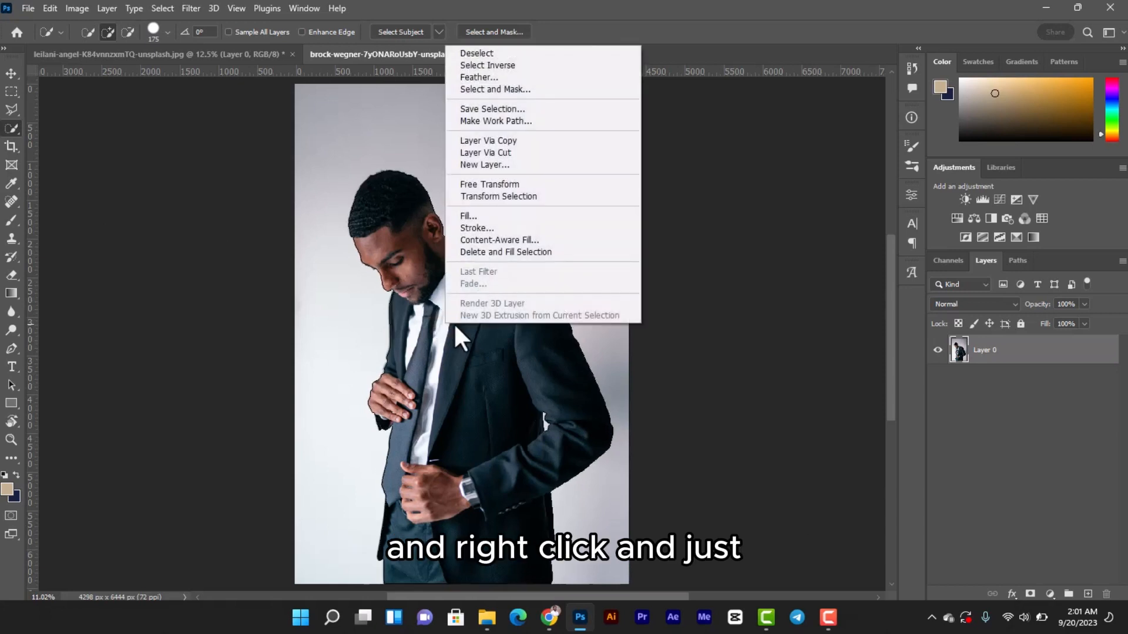
click(510, 143)
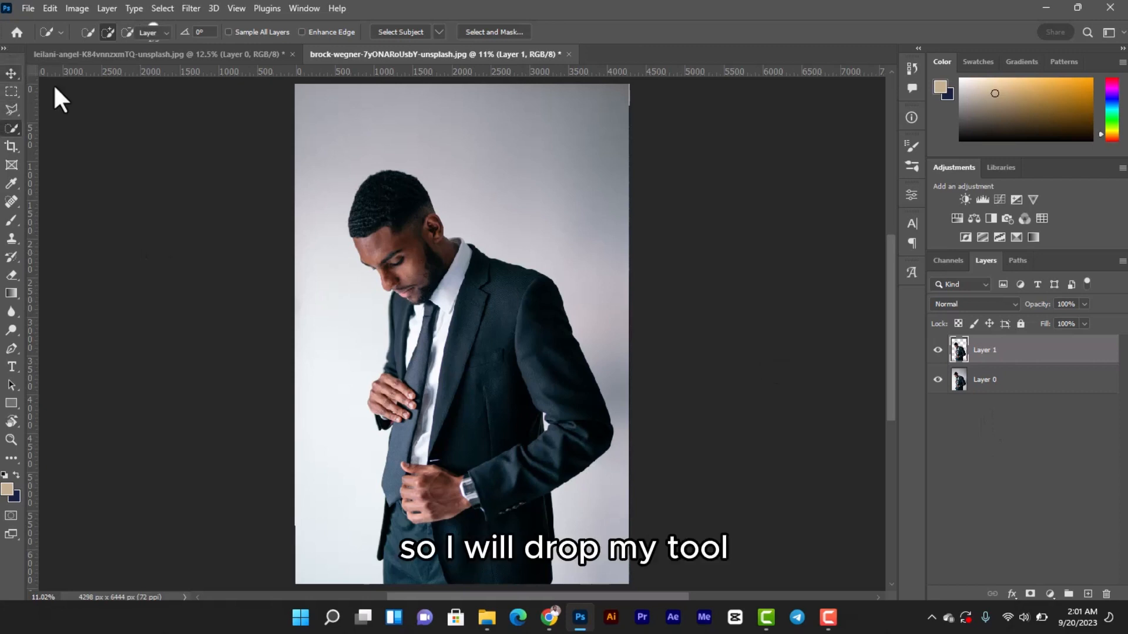
key(v)
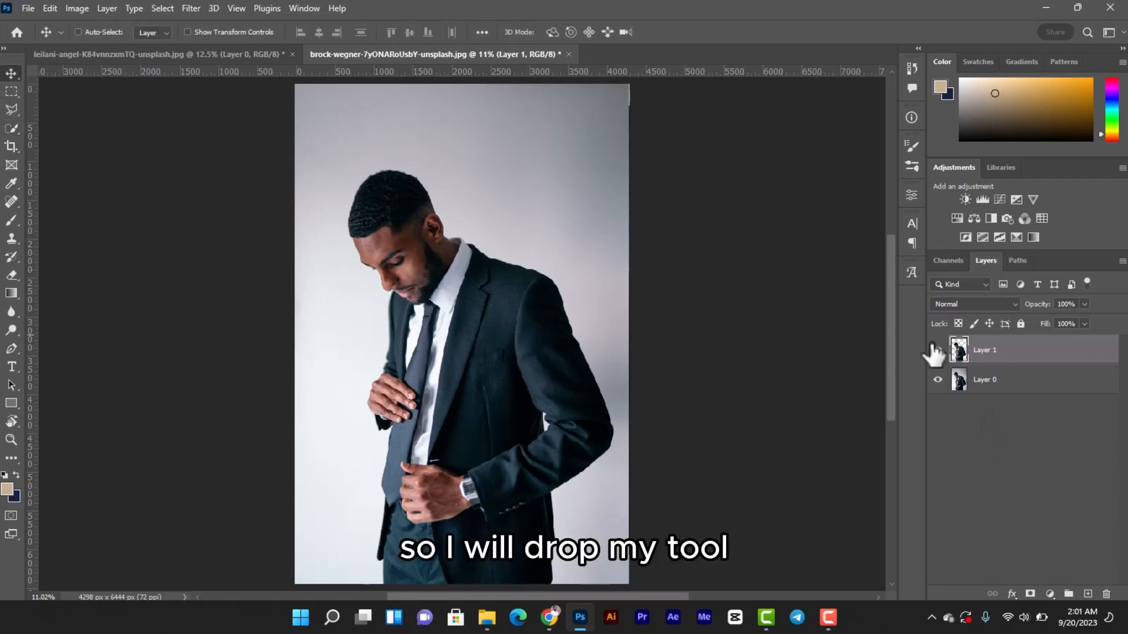
click(939, 380)
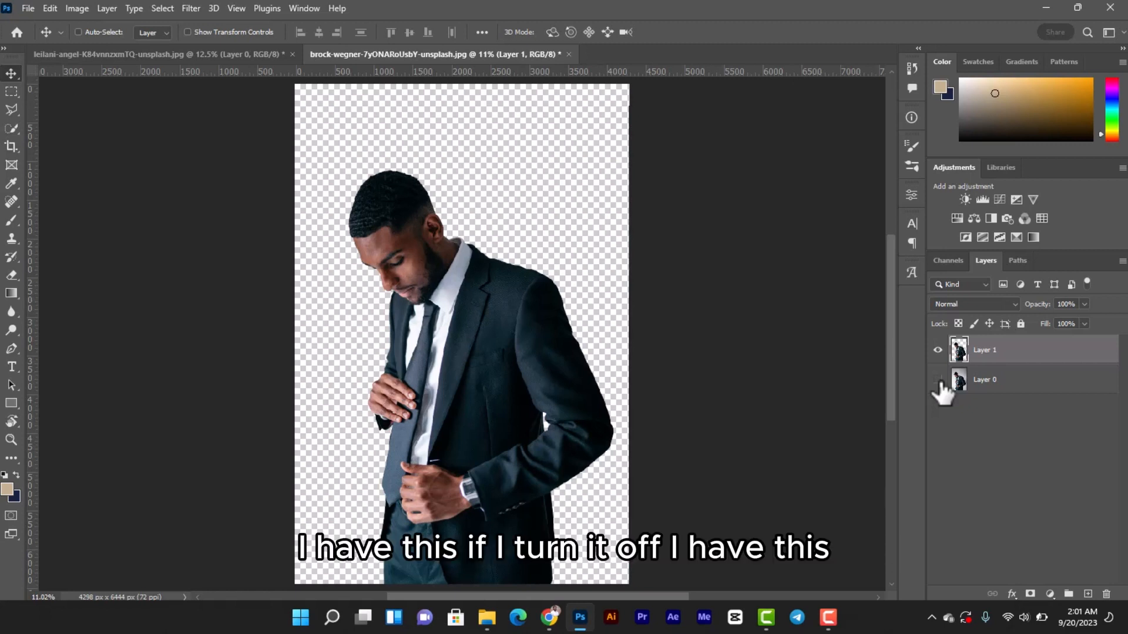
click(938, 380)
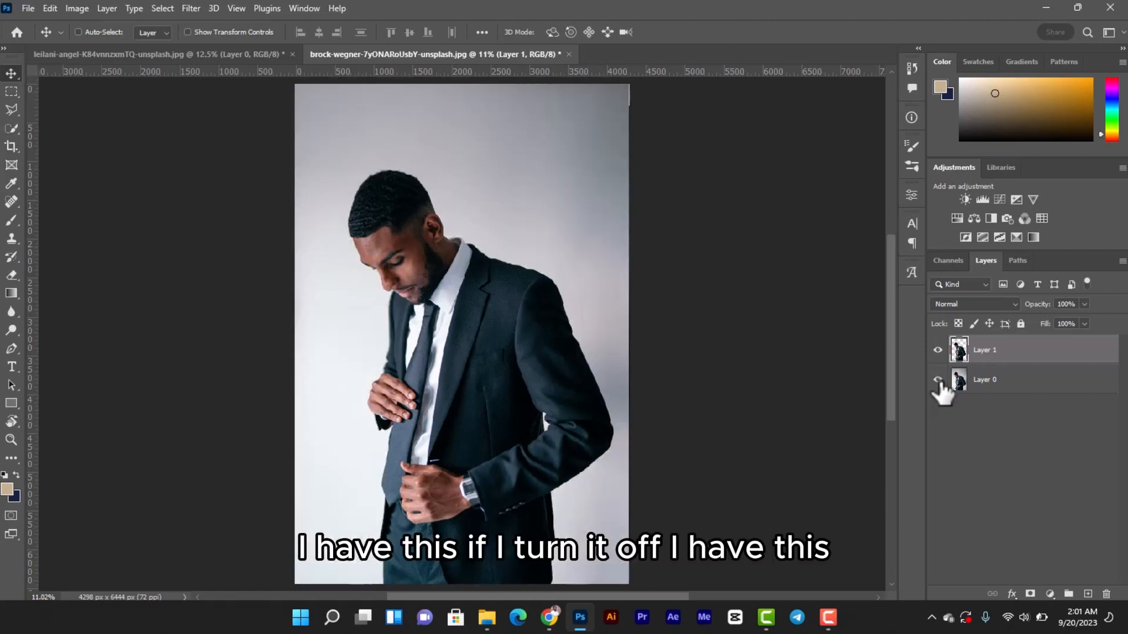
Add a beige solid color fill layer (#c1af8d) between the cutout and the original photo
click(1025, 385)
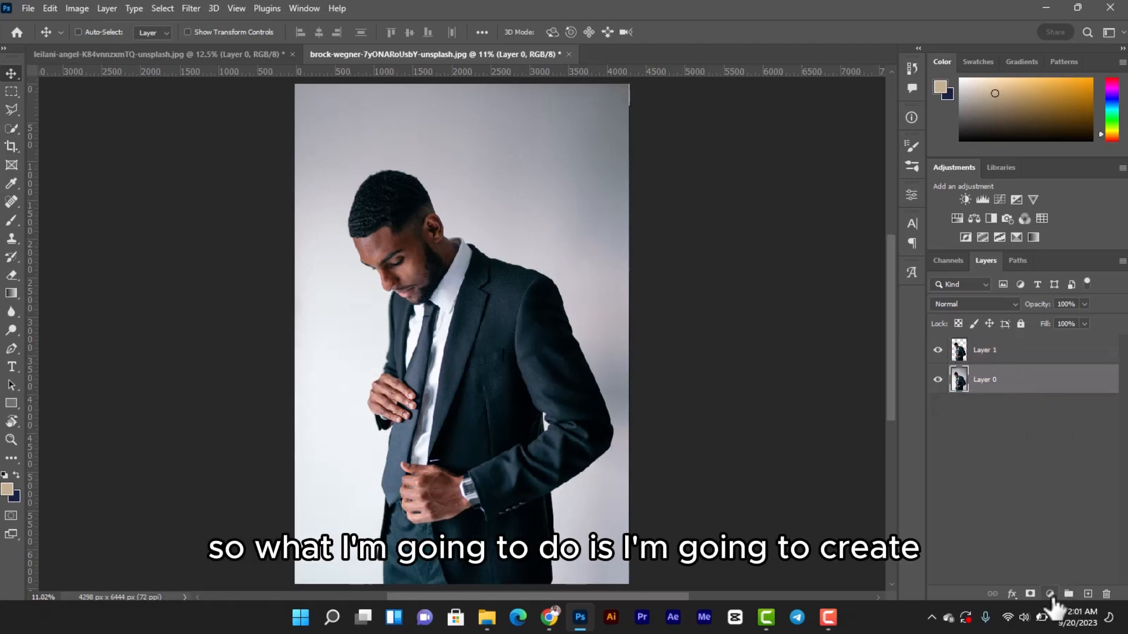
click(1049, 594)
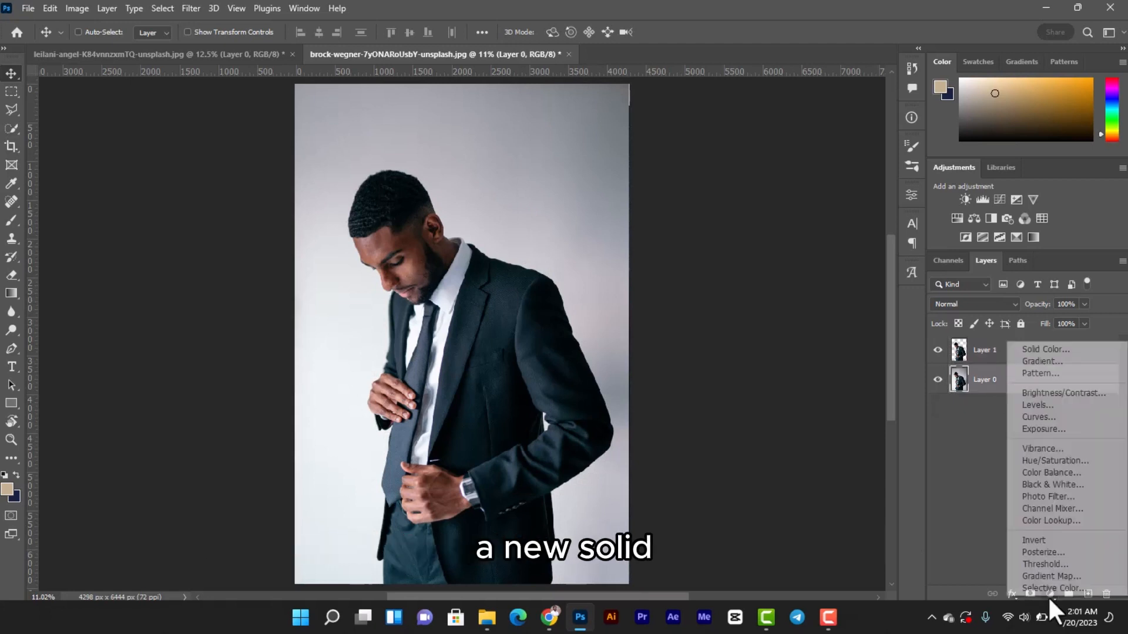
click(1045, 349)
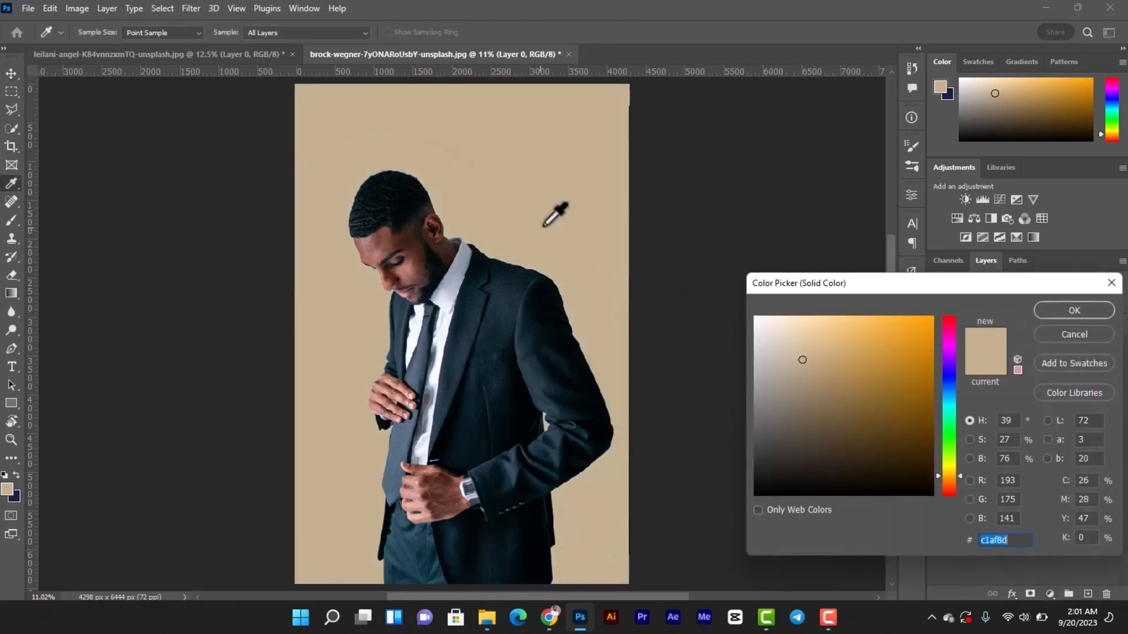
click(1074, 306)
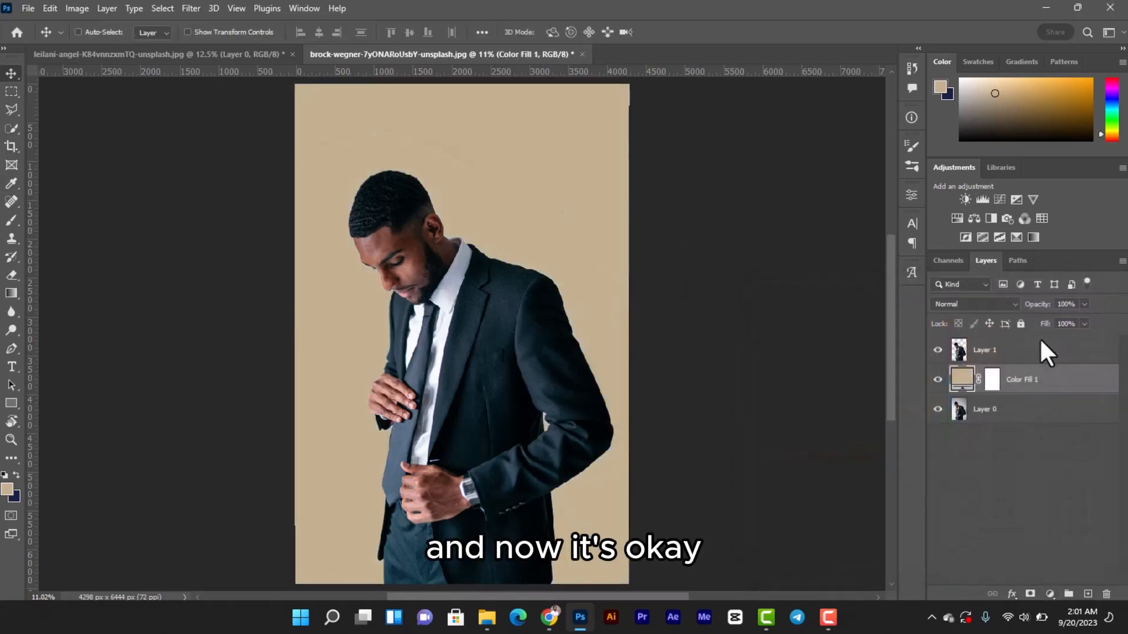
Compare the image with and without the color fill and inspect the cutout's hair edges
click(938, 380)
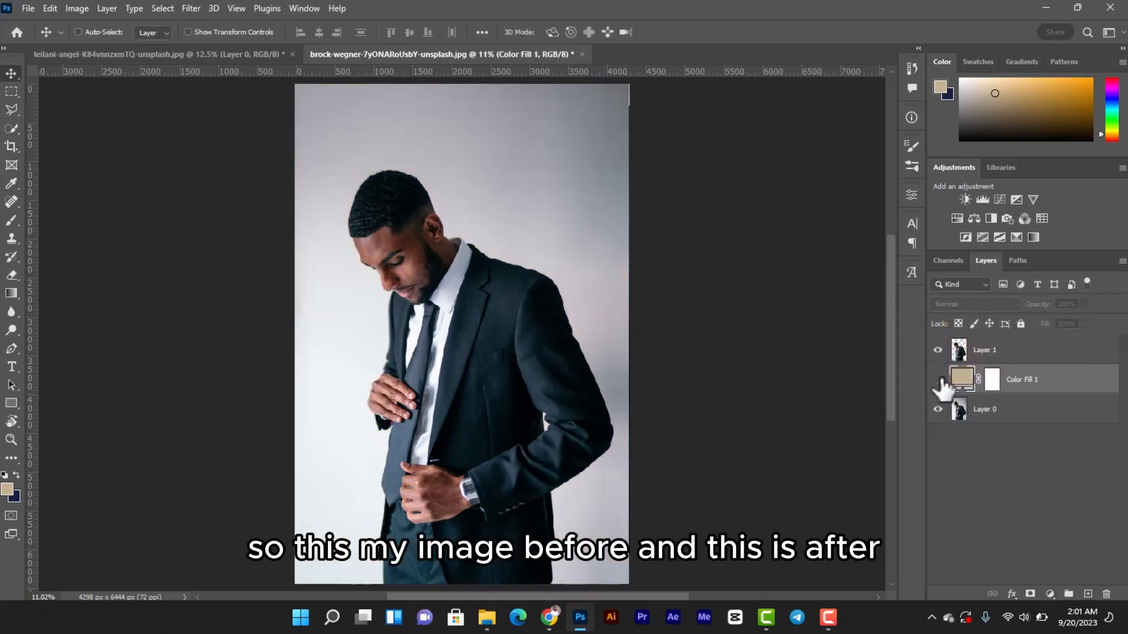
click(938, 380)
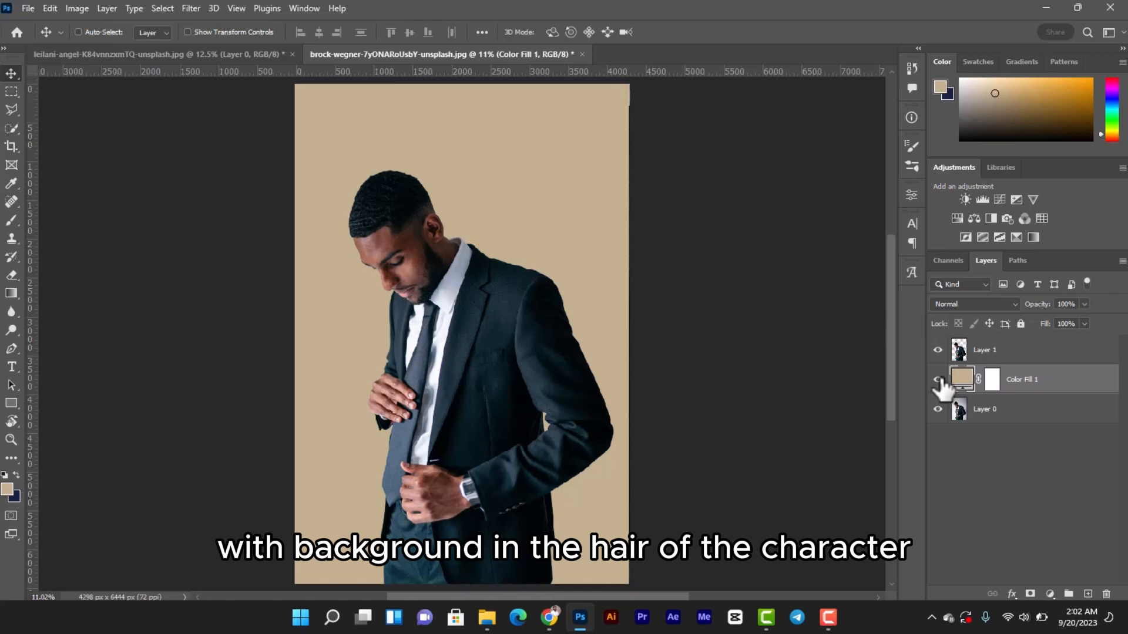
scroll(455, 222, up, 4)
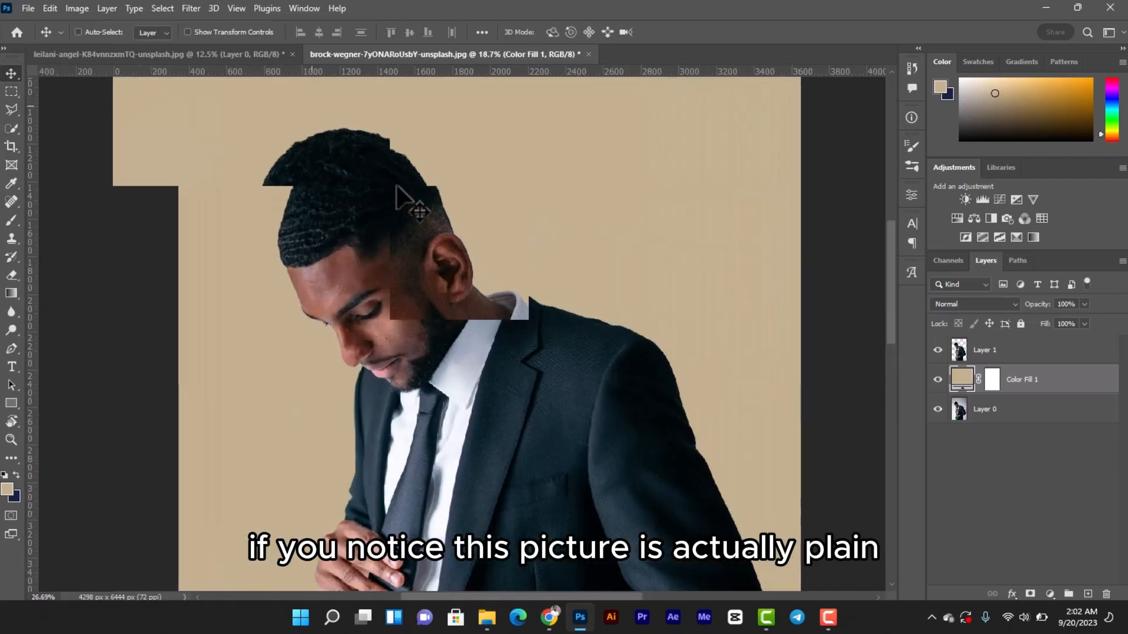
scroll(423, 203, down, 4)
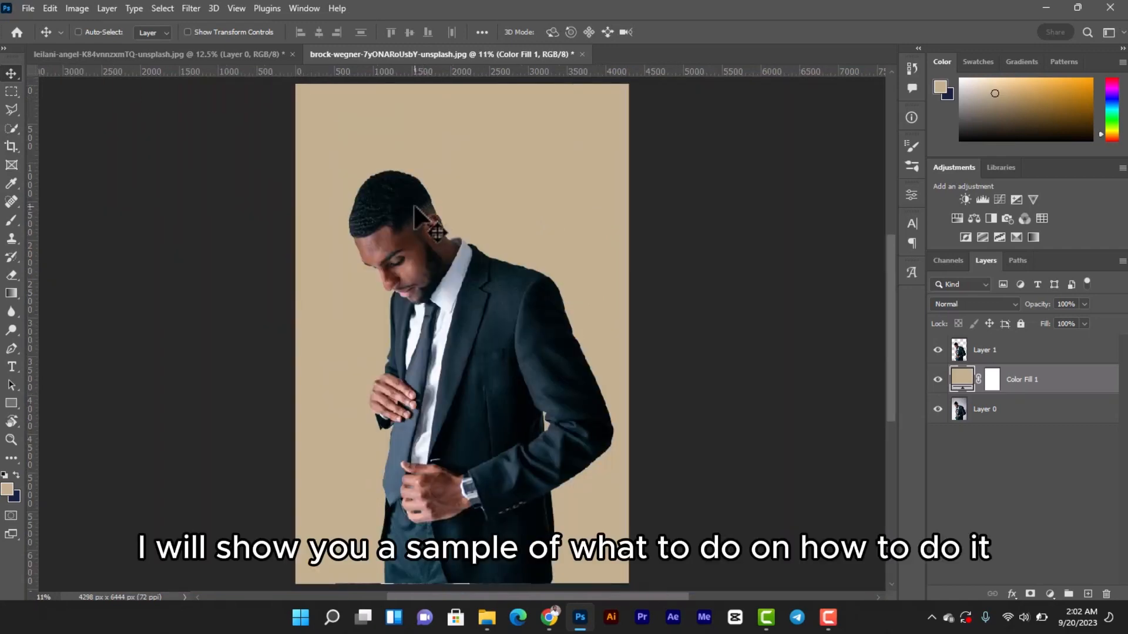
Switch to the photo of the man in the striped T-shirt and select him as the subject in Select and Mask
click(220, 53)
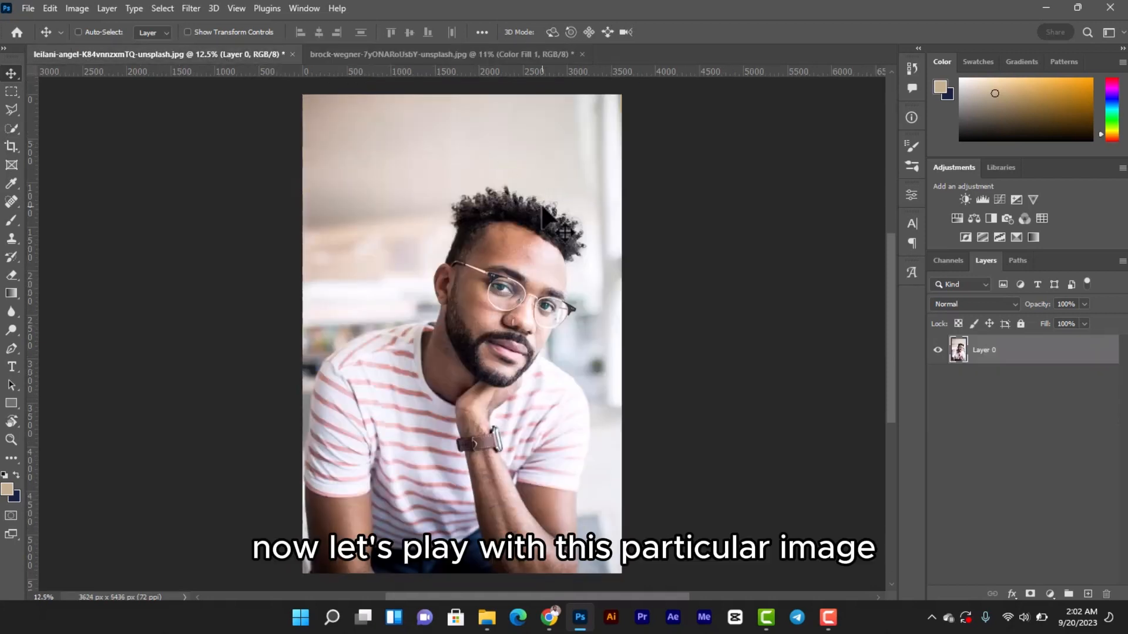
key(ctrl+0)
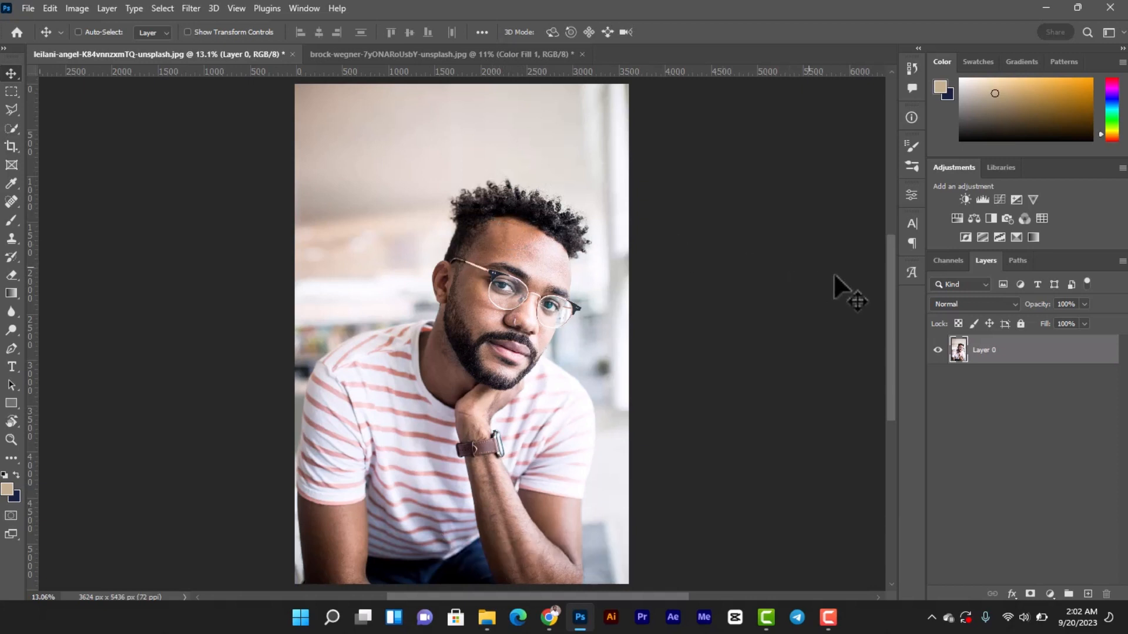
click(12, 128)
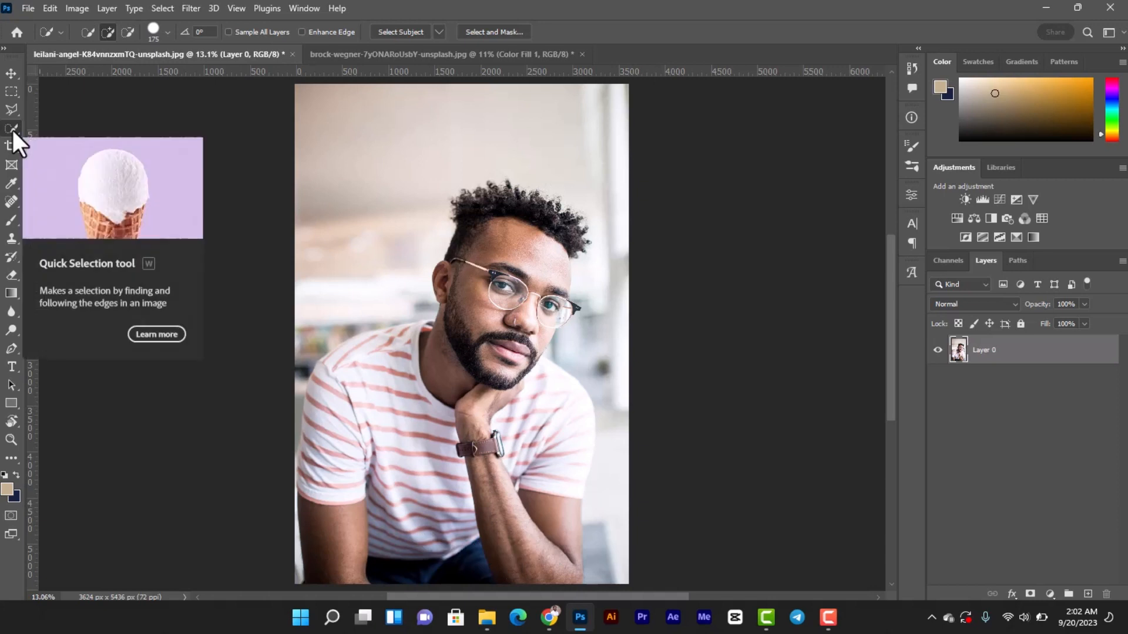
right_click(12, 128)
click(61, 141)
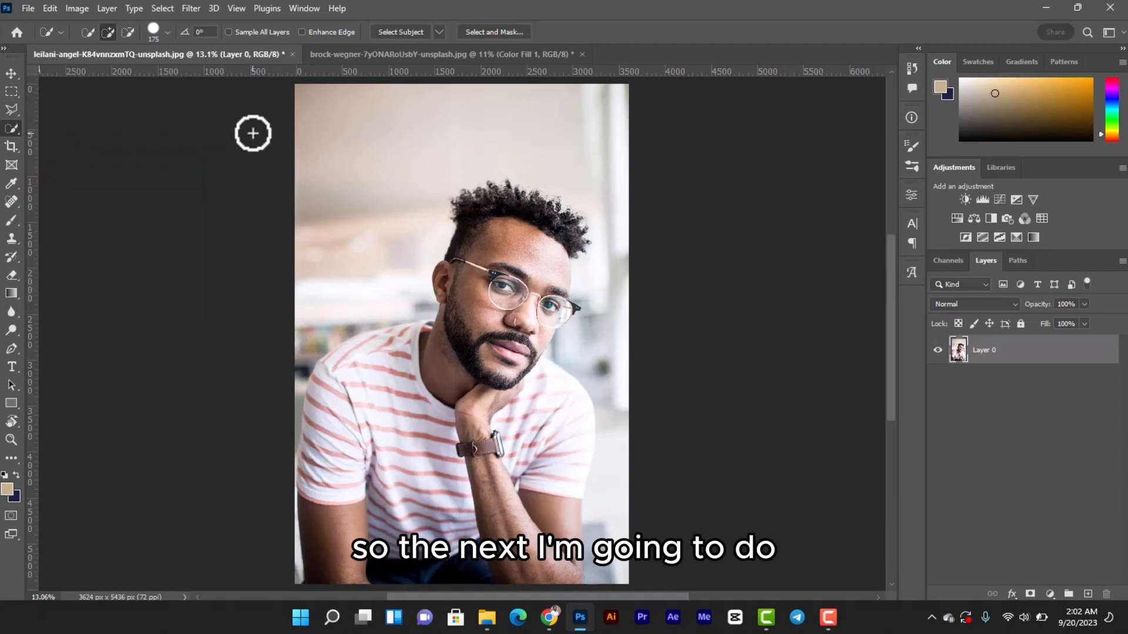
click(495, 33)
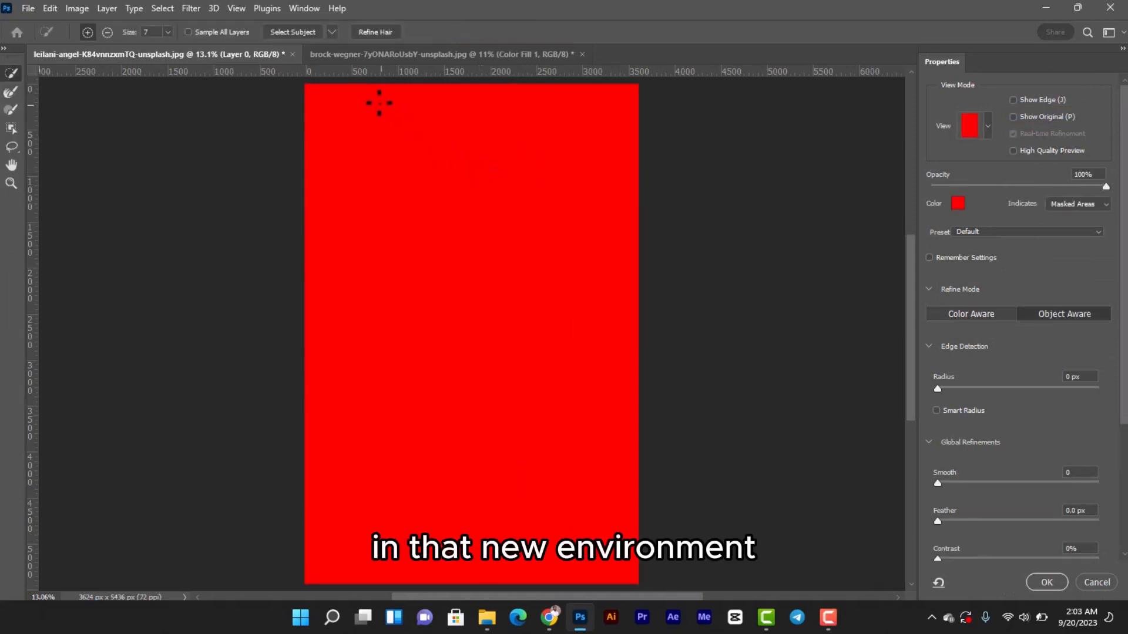
click(298, 33)
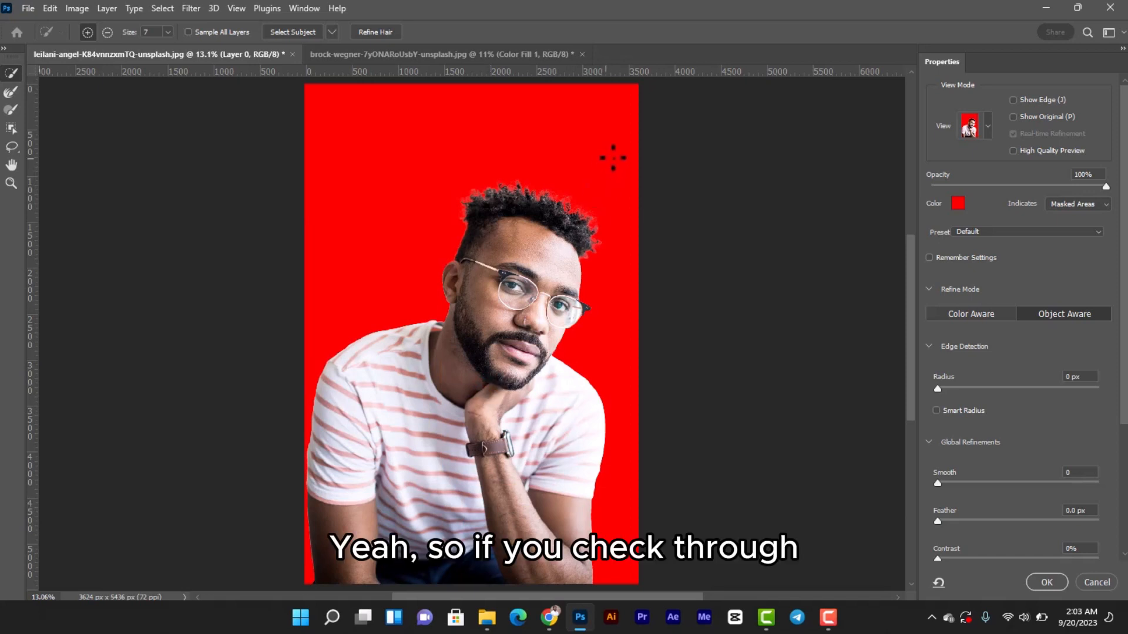
Examine the cutout's curly hair edges and brush along the hairline with the Refine Edge Brush
scroll(548, 215, up, 3)
scroll(548, 214, up, 3)
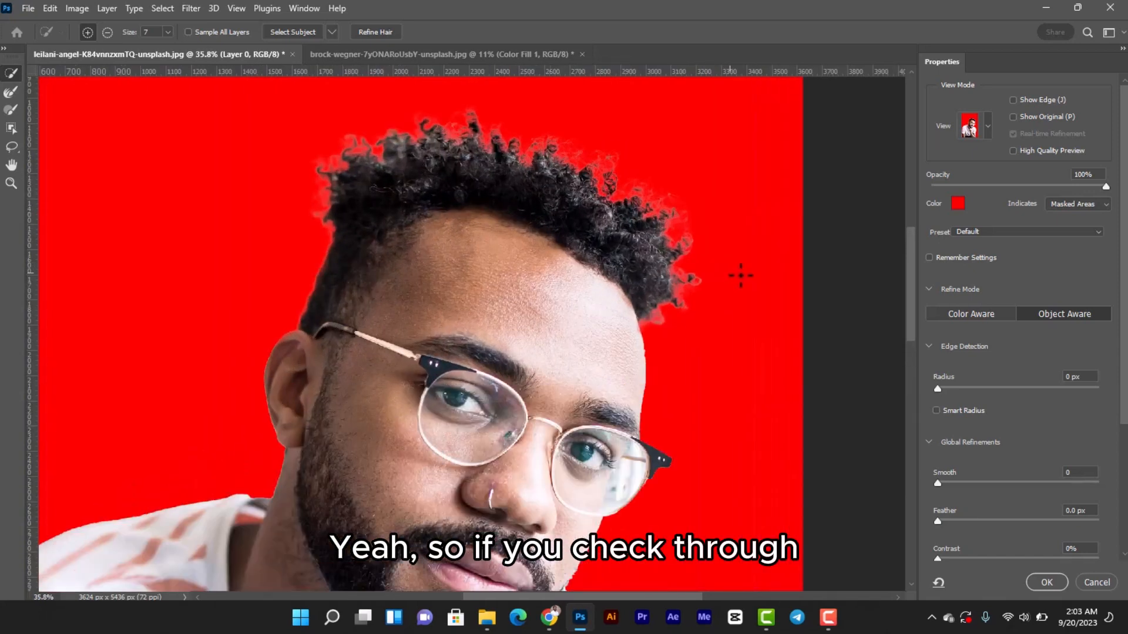
scroll(909, 321, up, 2)
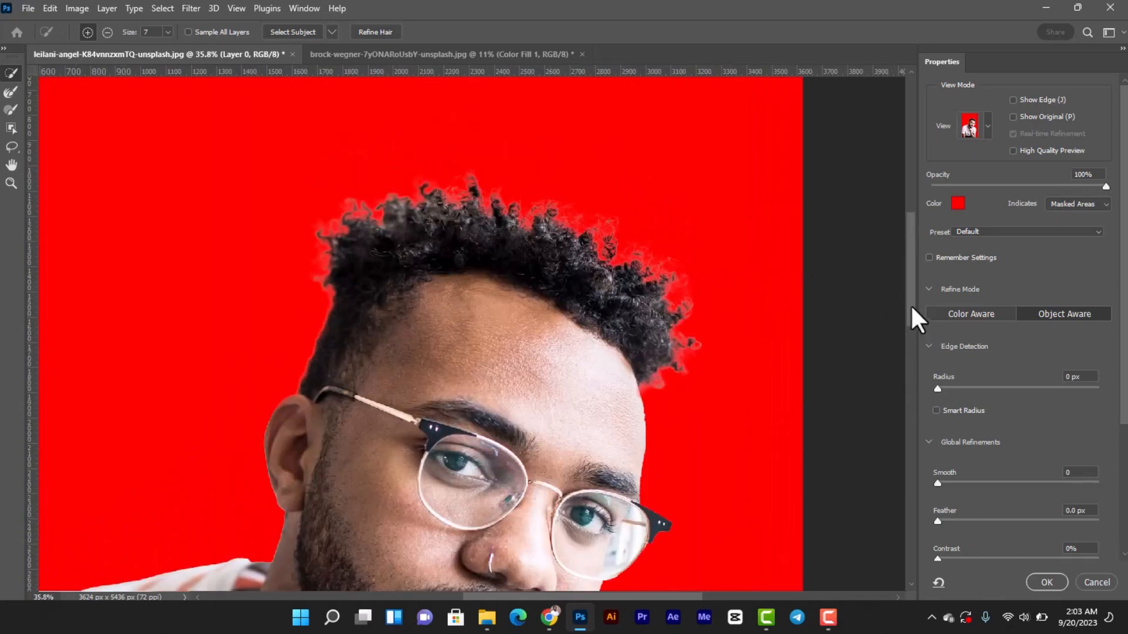
scroll(918, 339, down, 2)
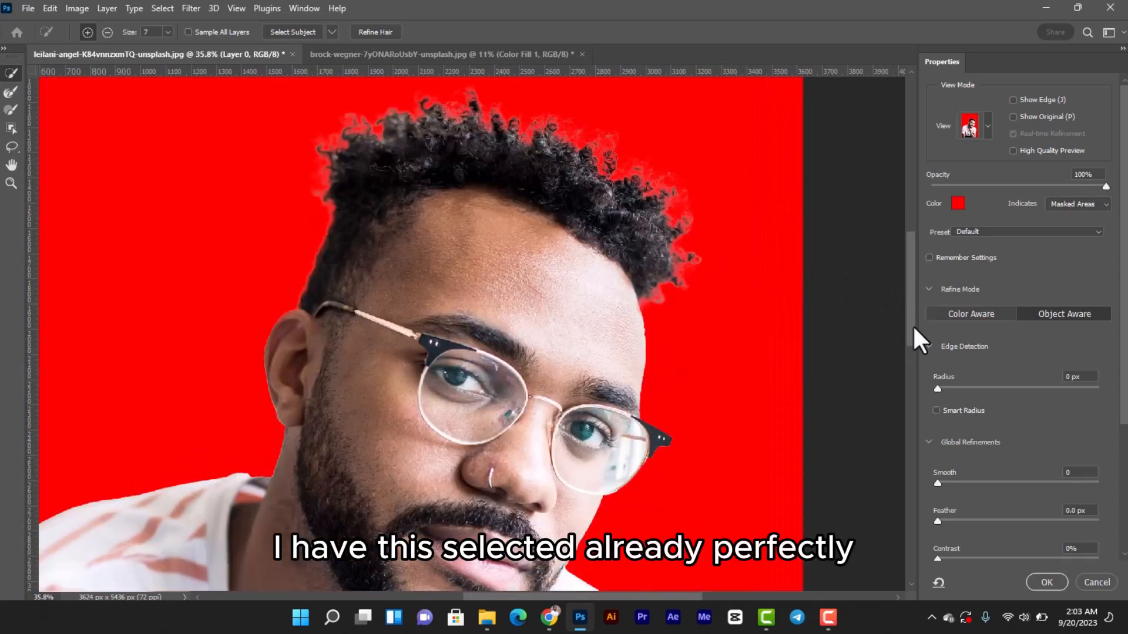
scroll(911, 336, down, 3)
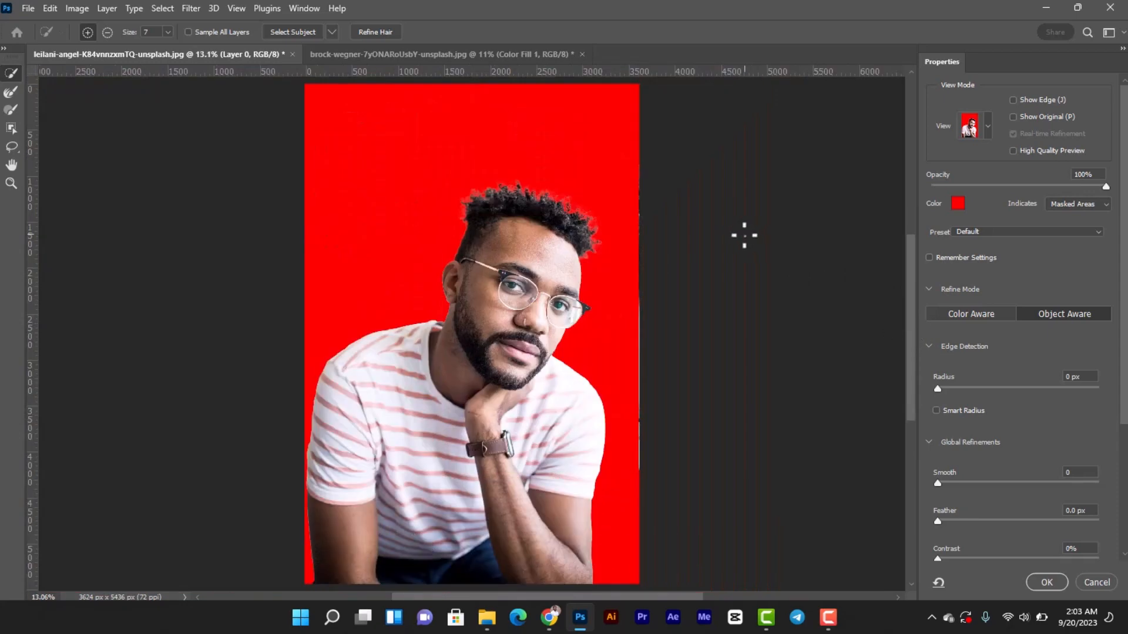
scroll(513, 171, up, 3)
scroll(514, 179, up, 3)
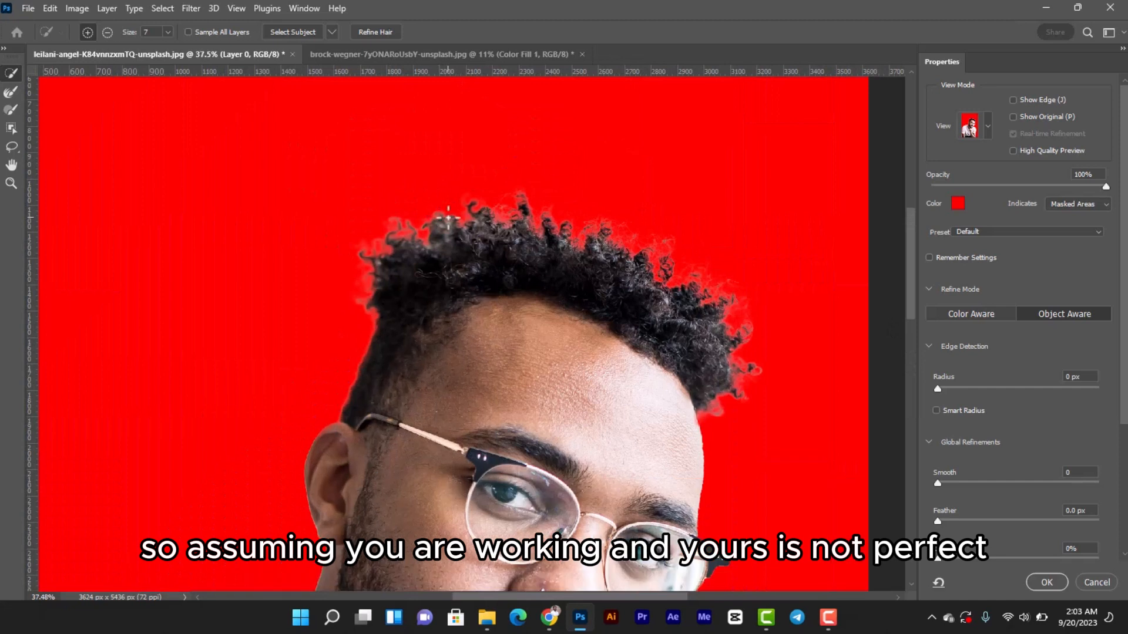
click(10, 92)
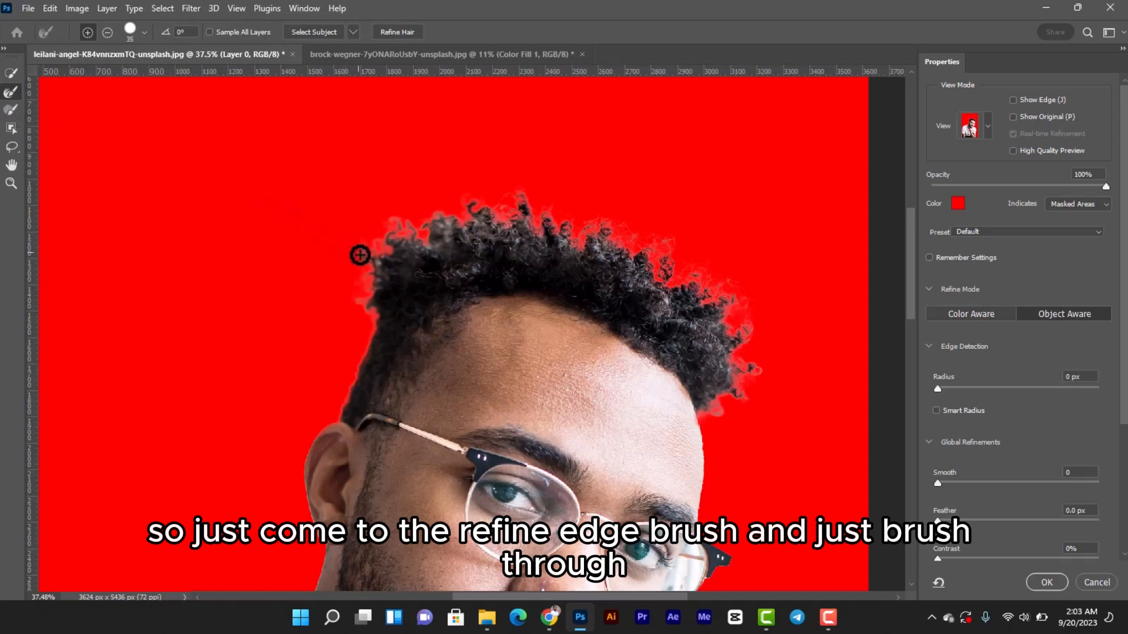
mouse_move(357, 246)
mouse_down()
mouse_move(381, 314)
mouse_move(368, 297)
mouse_move(414, 229)
mouse_move(431, 238)
mouse_move(428, 188)
mouse_move(639, 264)
mouse_move(634, 247)
mouse_move(659, 246)
mouse_move(685, 303)
mouse_move(686, 276)
mouse_move(746, 376)
mouse_move(728, 392)
mouse_up()
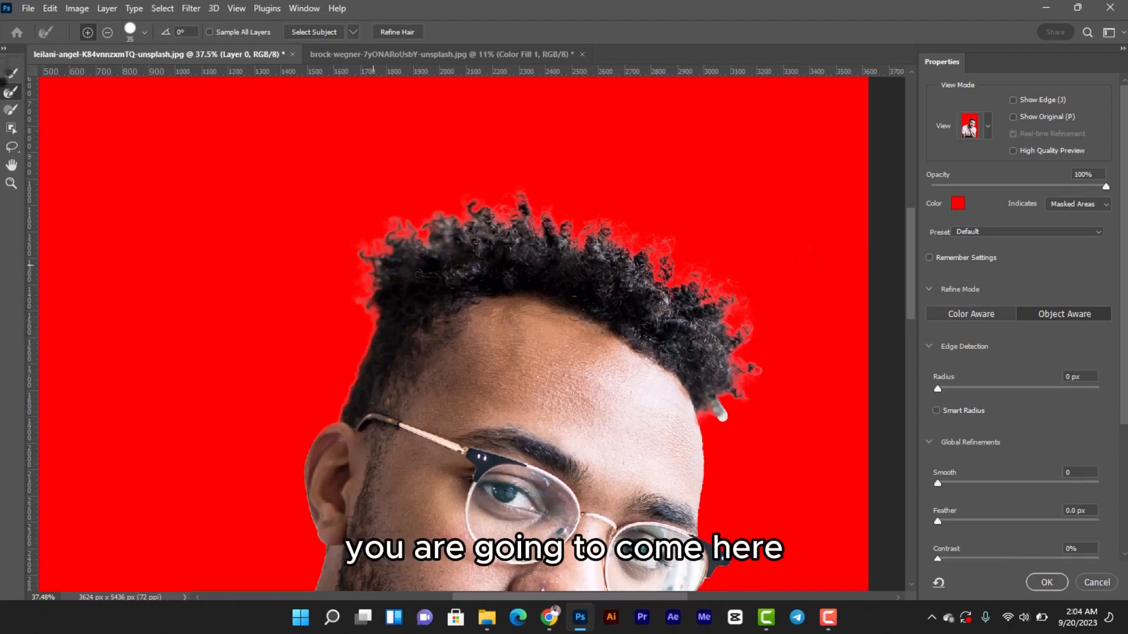
key(ctrl+0)
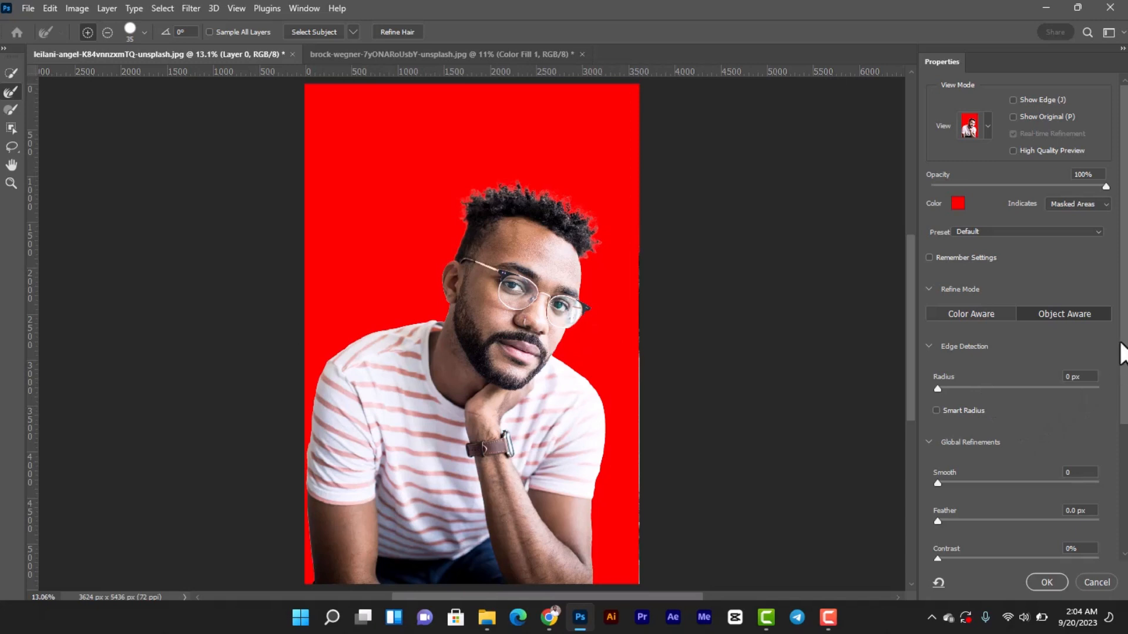
Turn on Decontaminate Colors in the output settings, comparing the hair fringe with the option on and off
mouse_move(1124, 336)
mouse_down()
mouse_move(1126, 403)
mouse_move(1124, 338)
mouse_up()
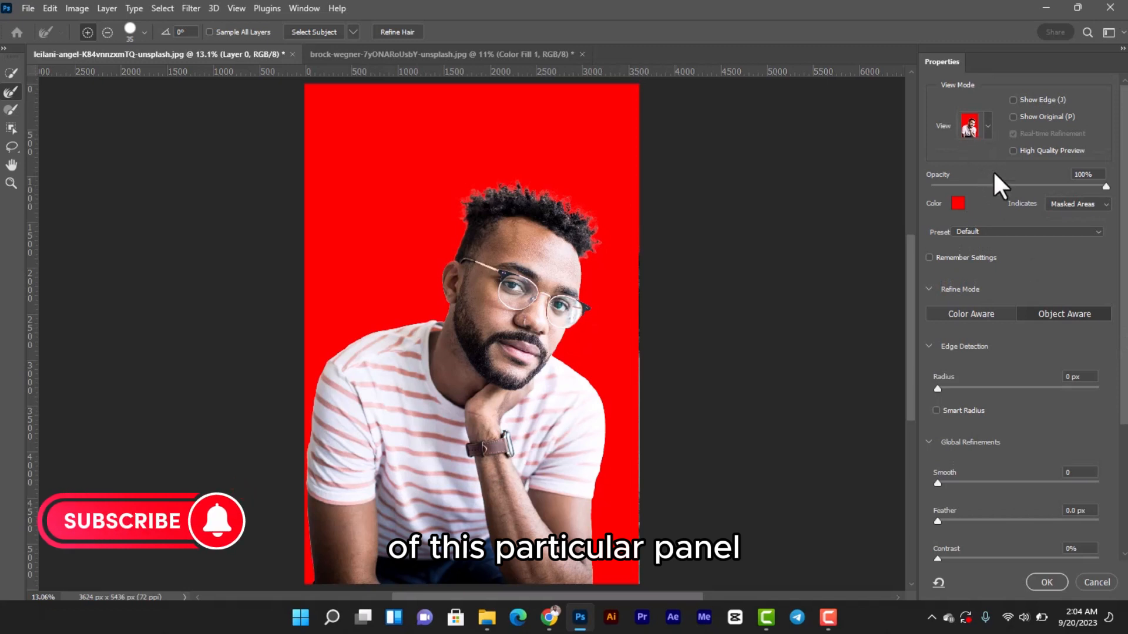
drag(1125, 247, 1125, 368)
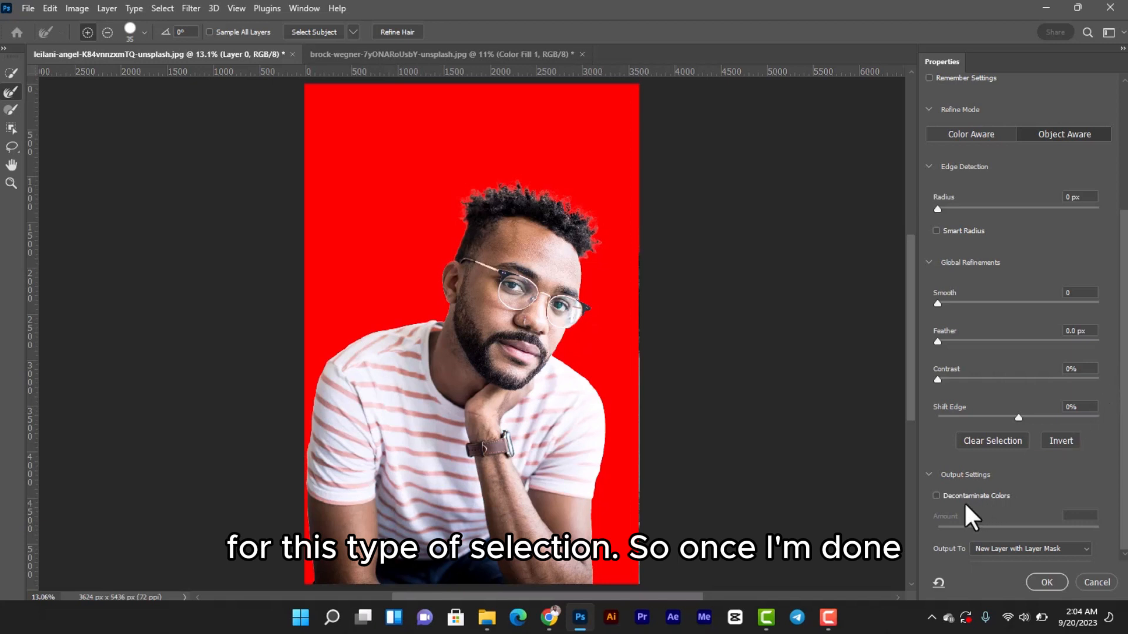
click(935, 497)
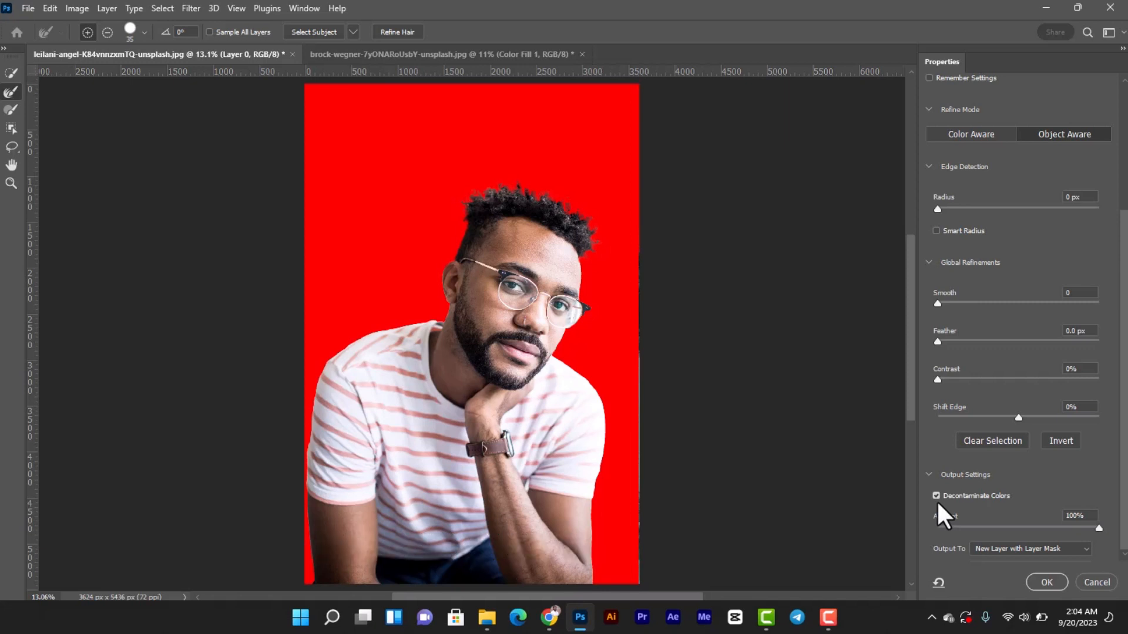
click(937, 497)
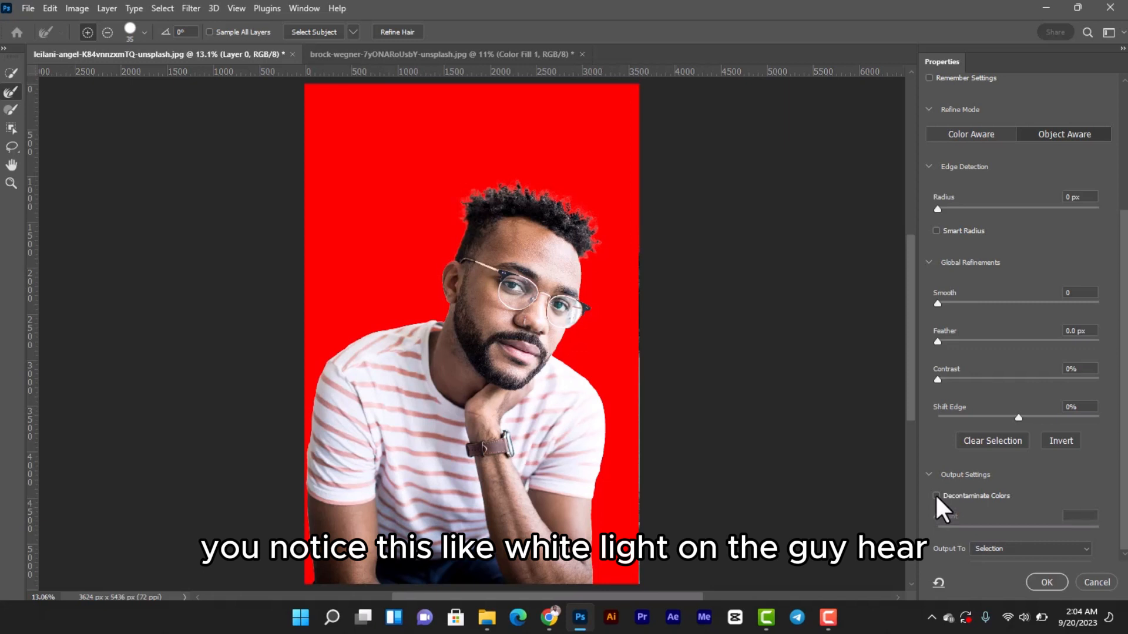
click(937, 497)
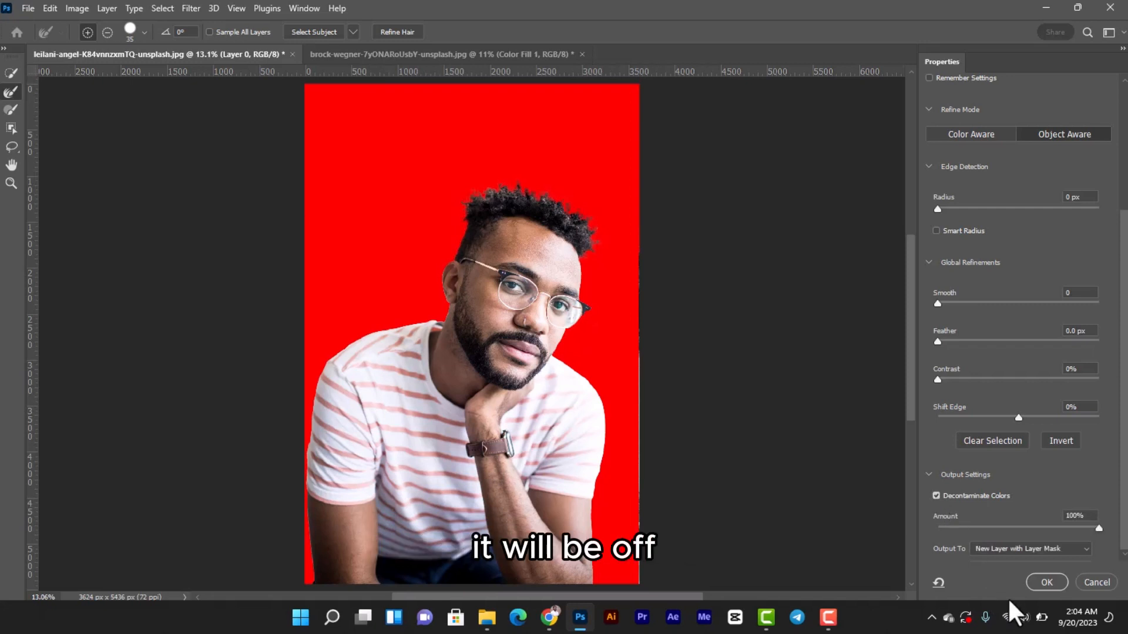
Output the selection to a New Layer with Layer Mask and compare the masked cutout with the original layer shown and hidden
click(1084, 549)
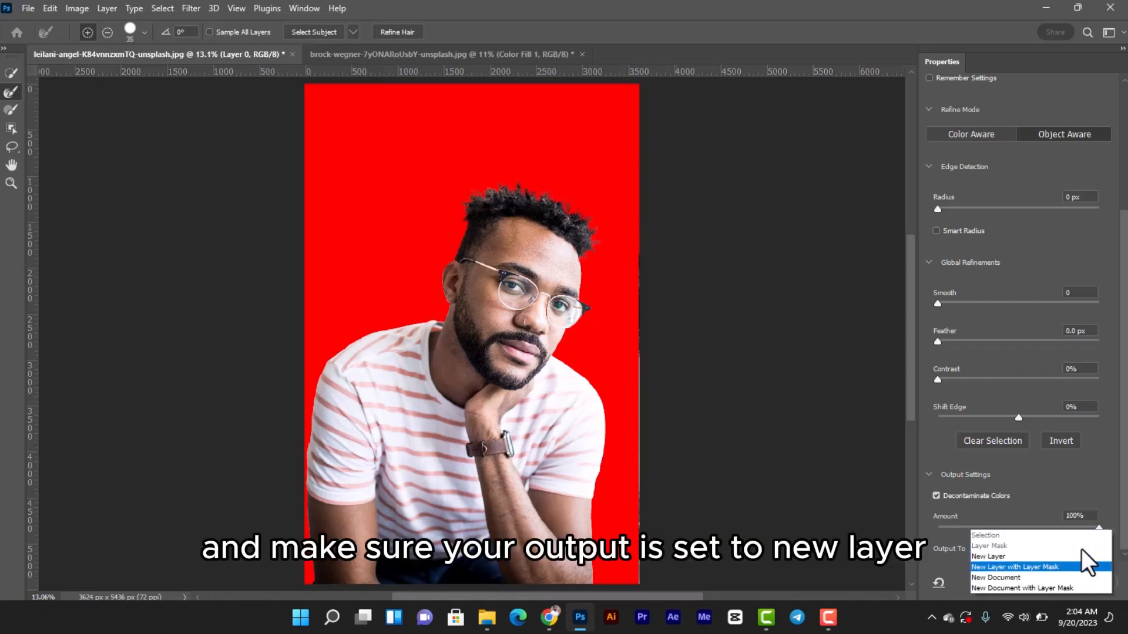
click(1054, 567)
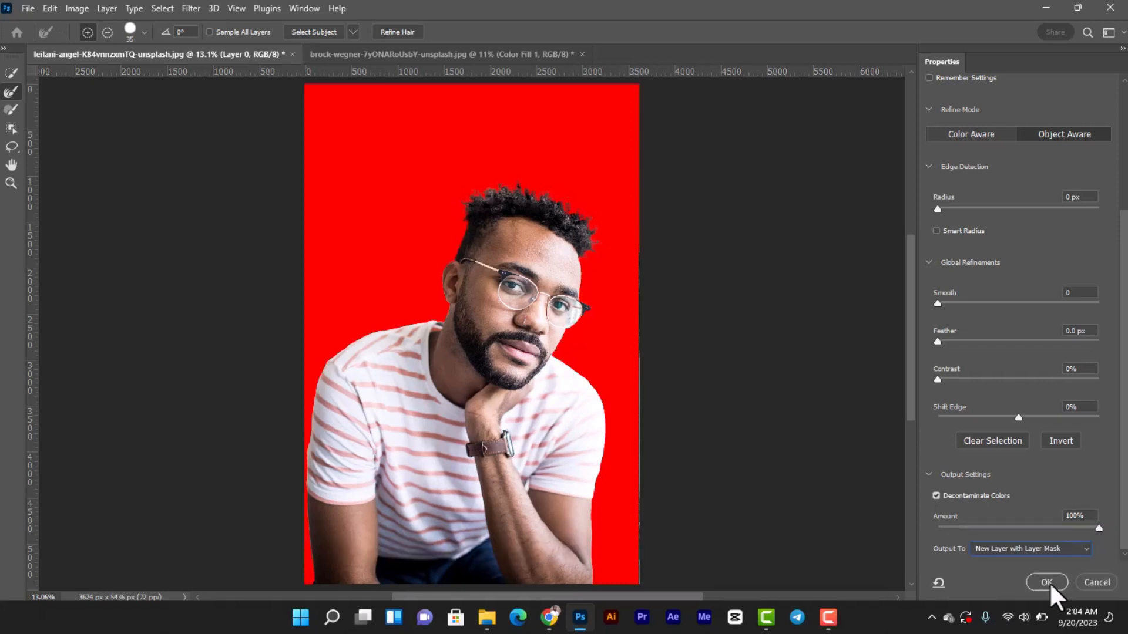
click(1047, 582)
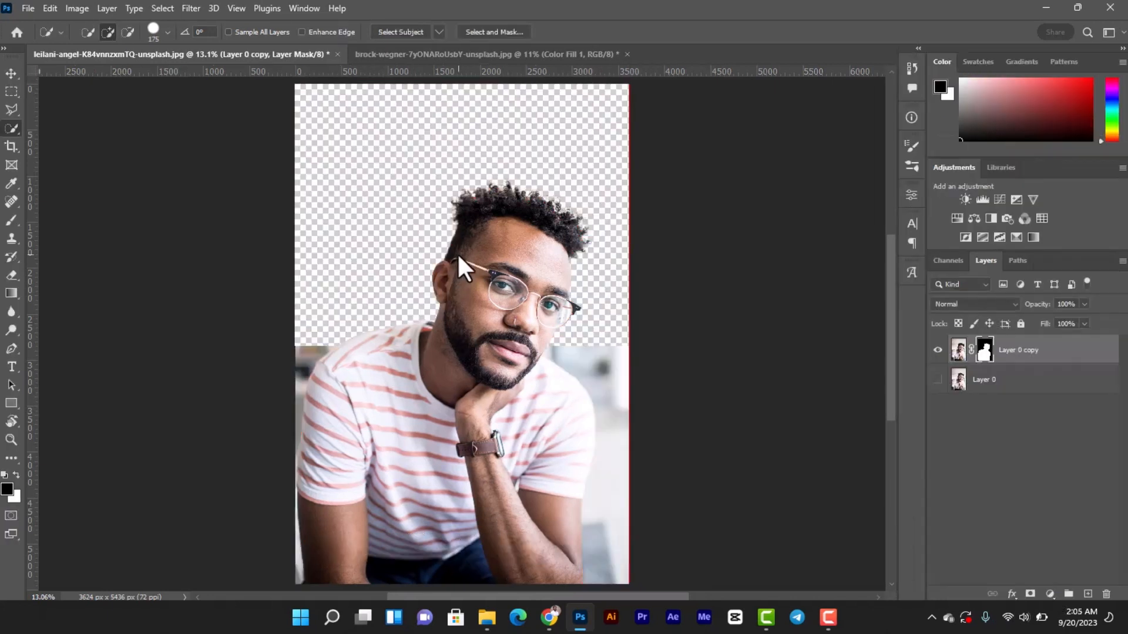
click(938, 381)
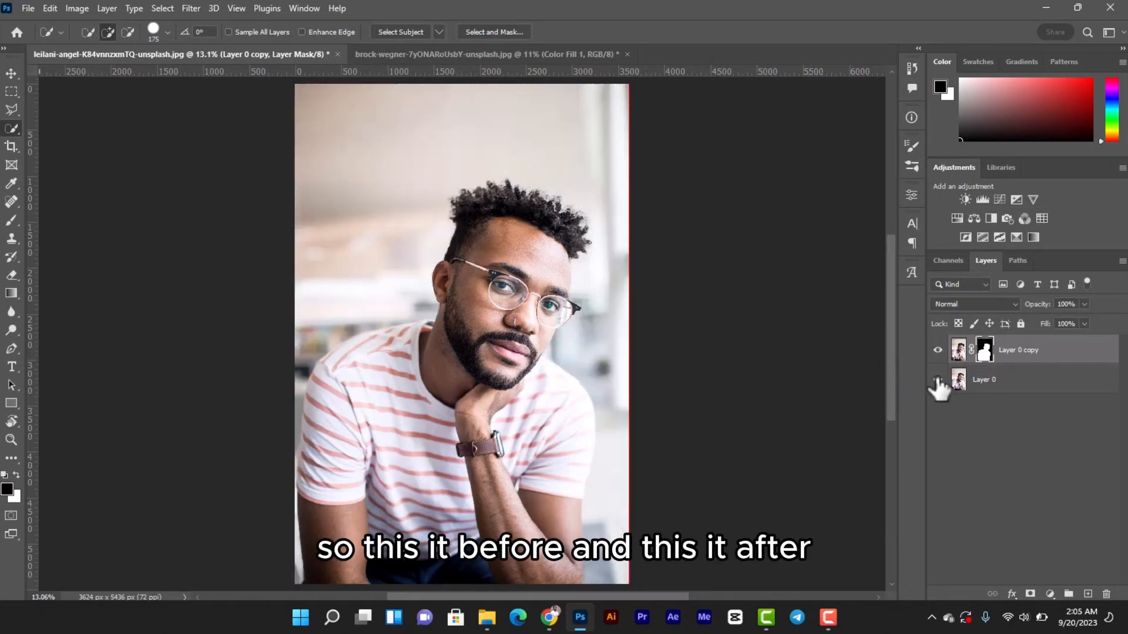
click(939, 381)
Add a golden tan solid color fill layer between the masked cutout and the original photo
click(977, 381)
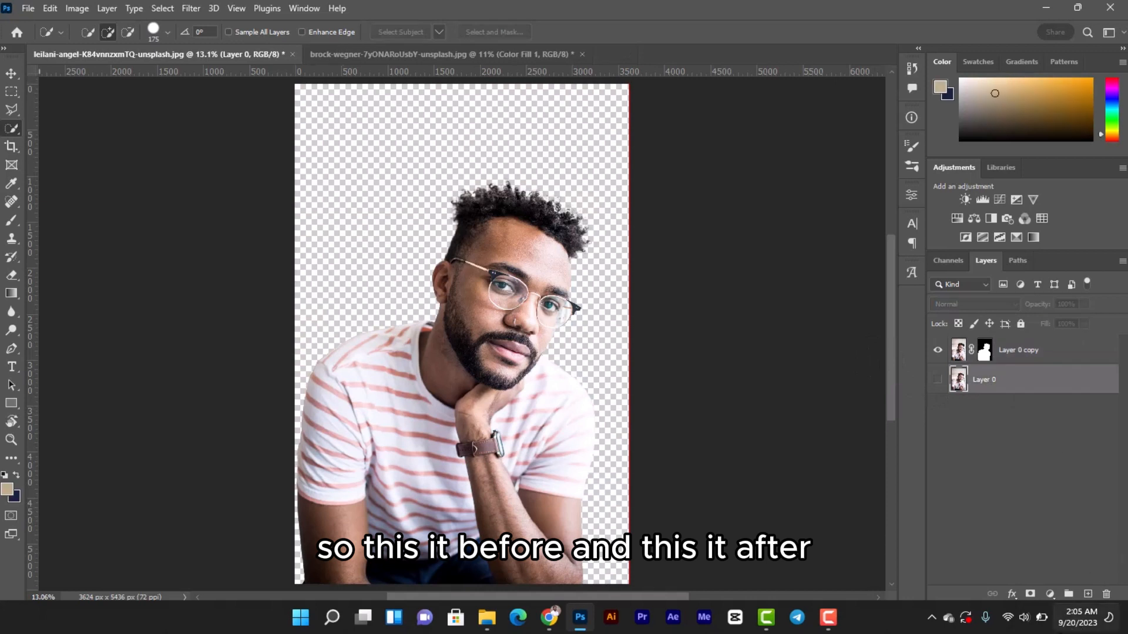
click(1049, 595)
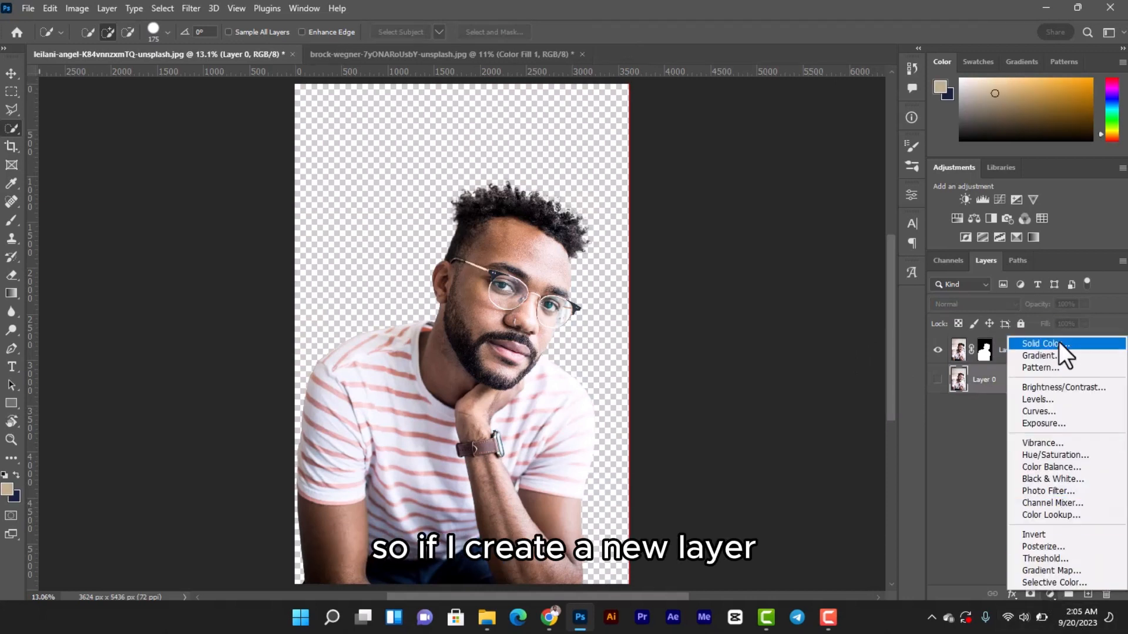
click(1057, 343)
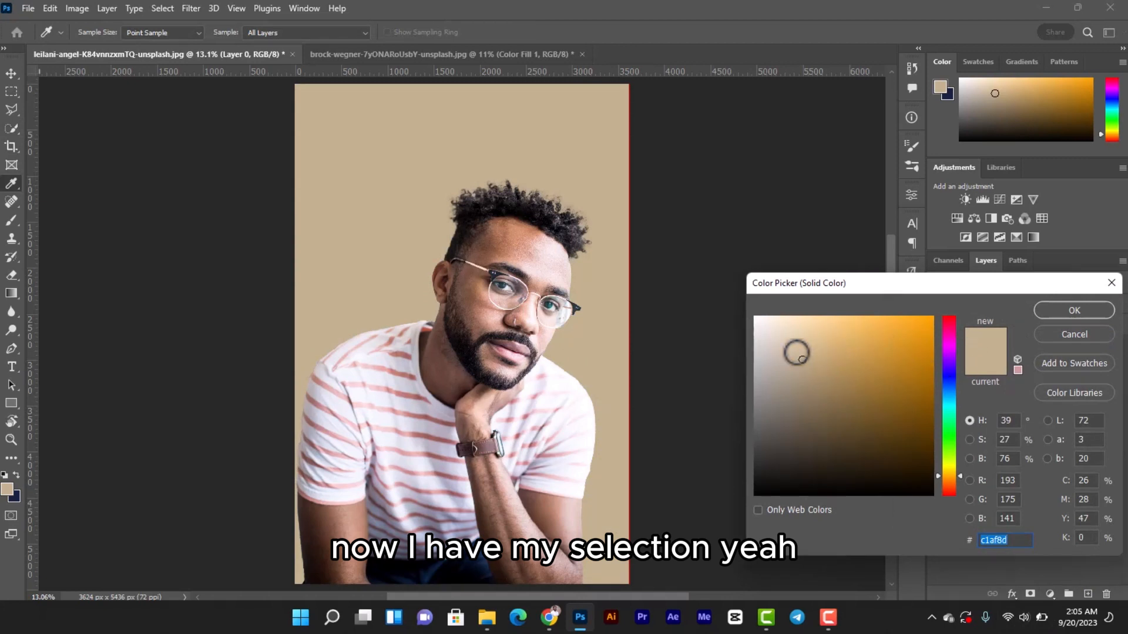
click(882, 356)
drag(921, 346, 831, 355)
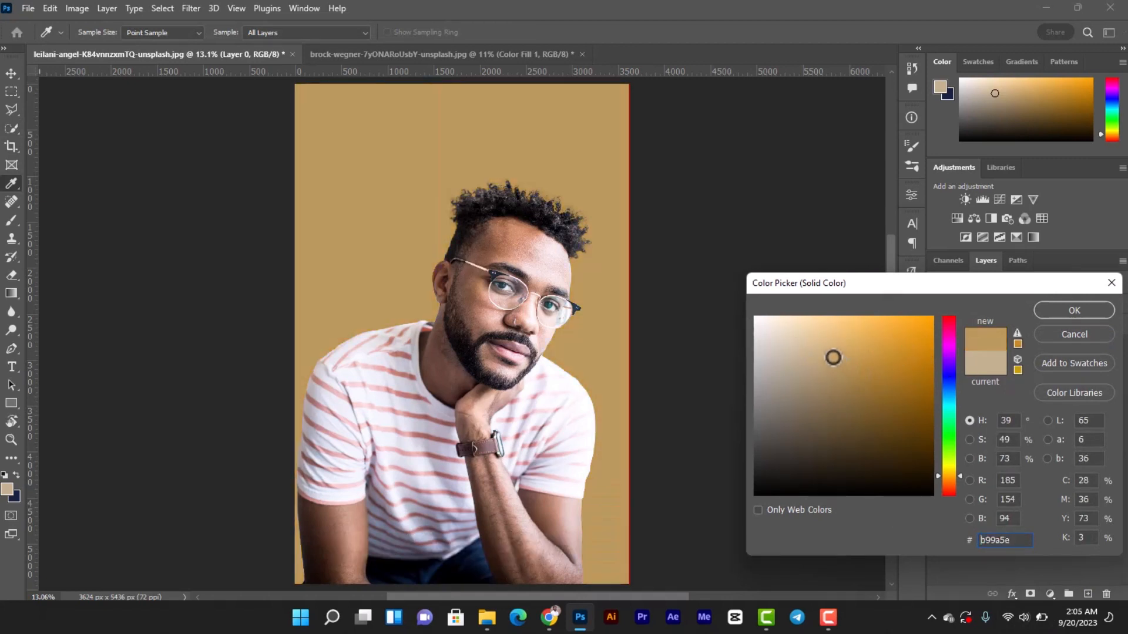
click(1084, 306)
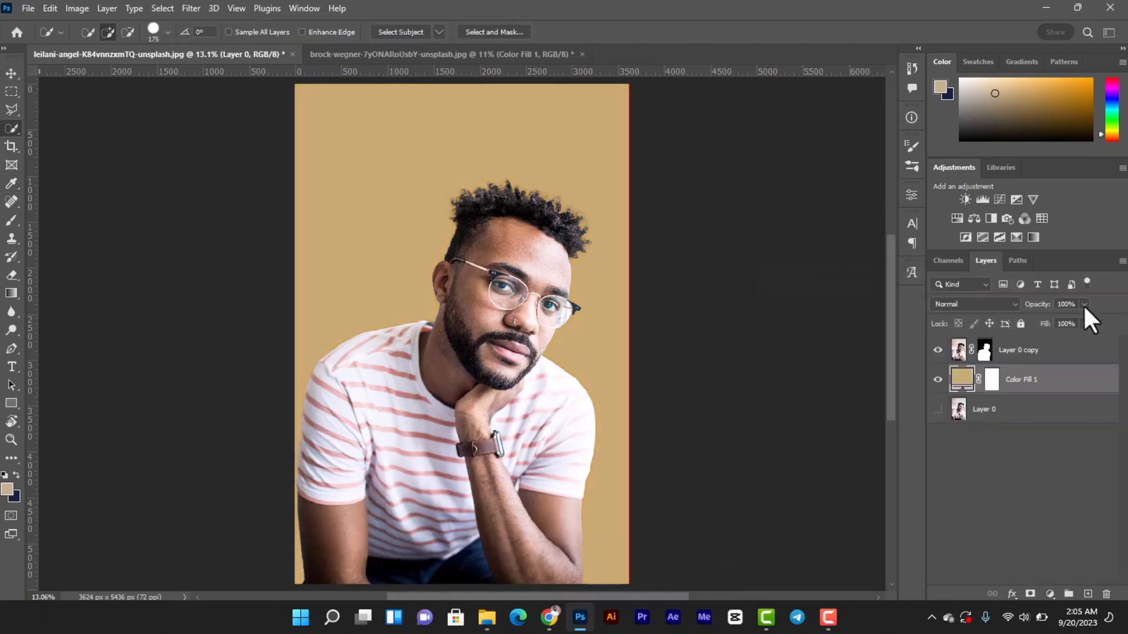
Show the original photo layer and compare the portrait with the color fill hidden and shown
click(938, 410)
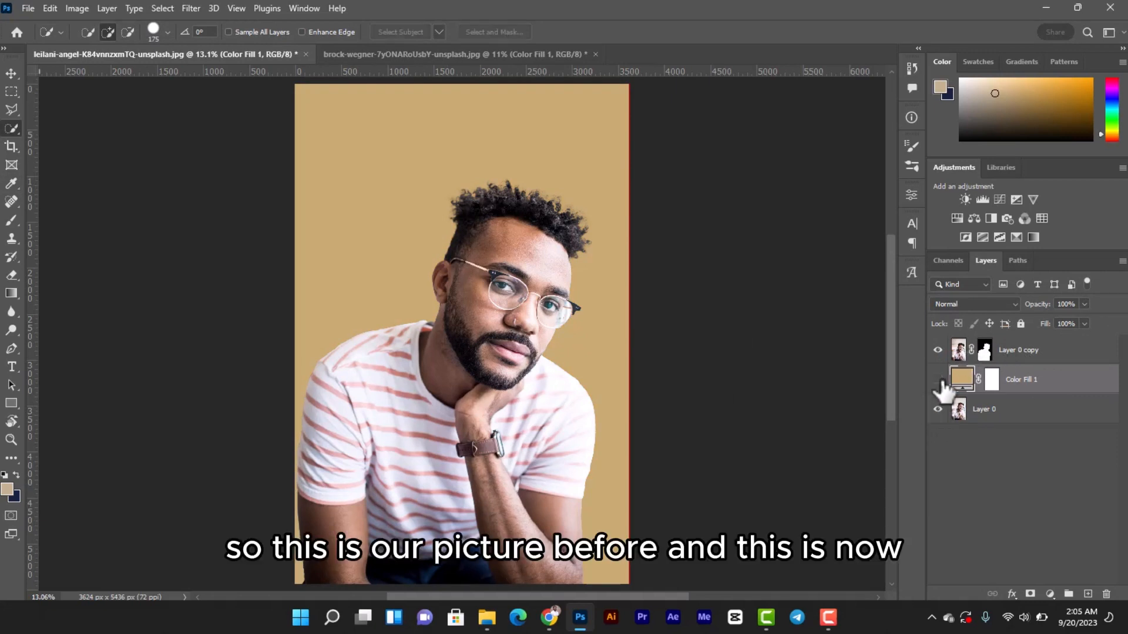
click(938, 379)
click(939, 381)
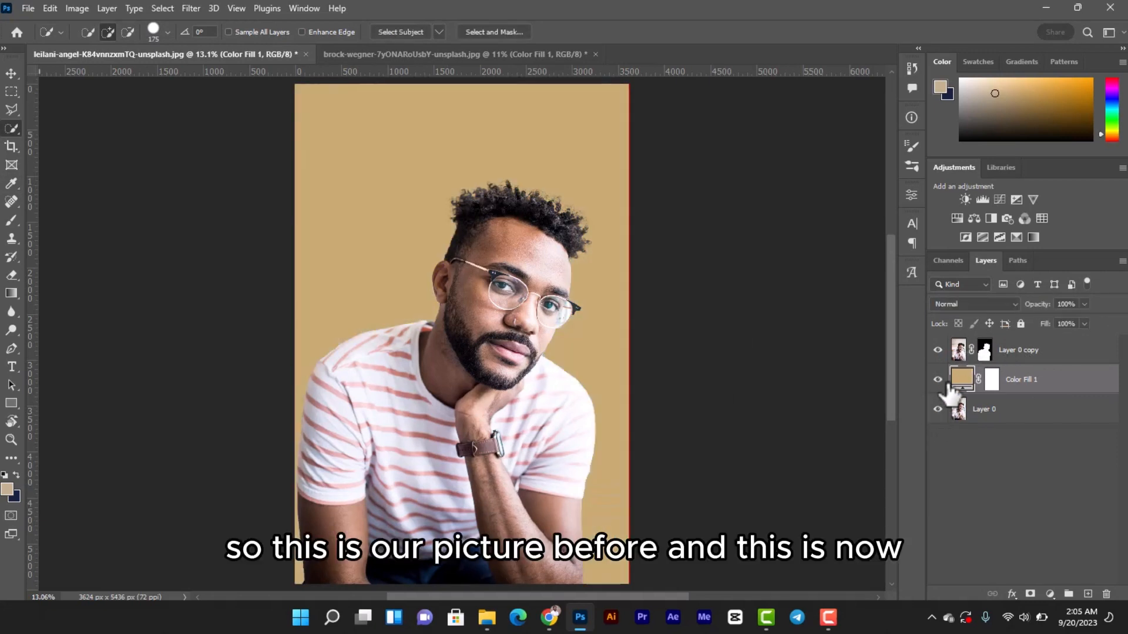
click(938, 380)
click(939, 381)
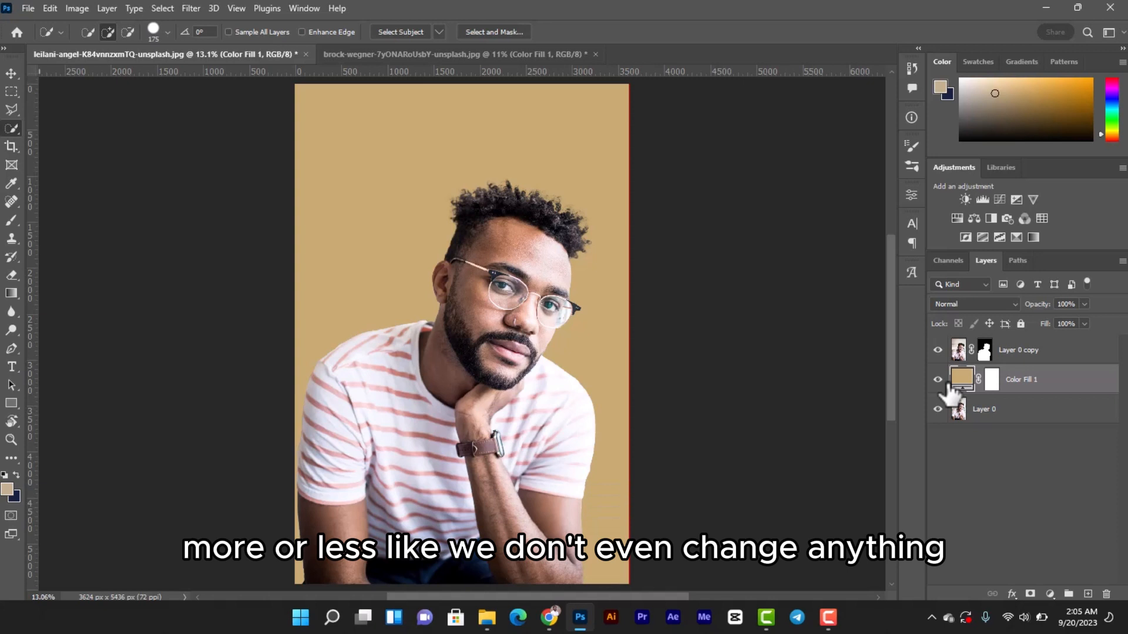
click(939, 380)
click(938, 379)
click(939, 380)
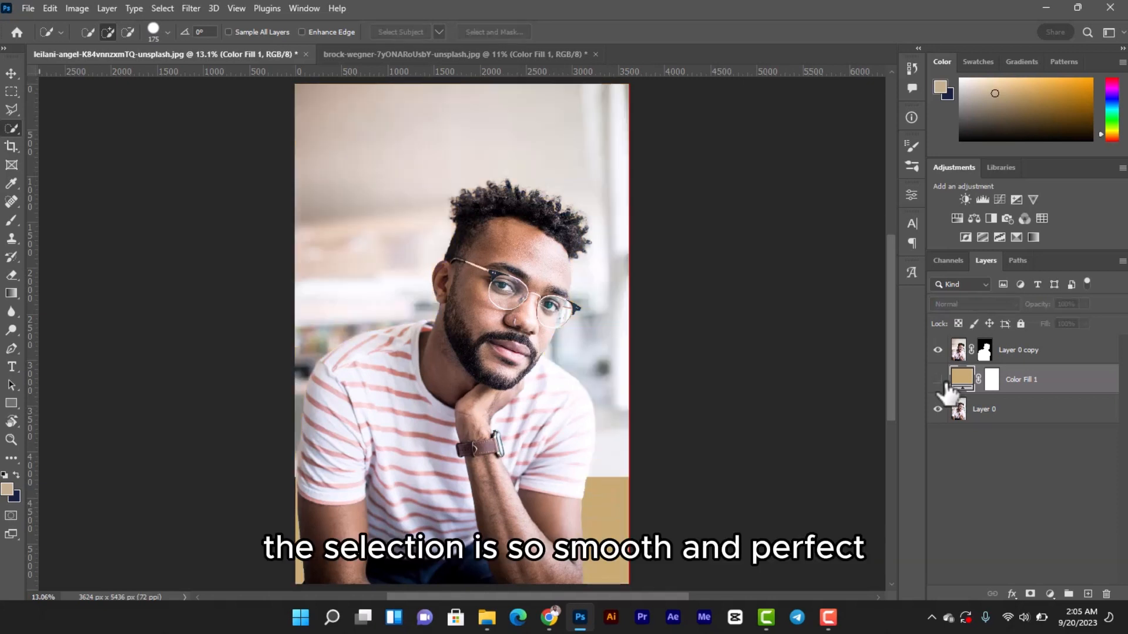
click(938, 379)
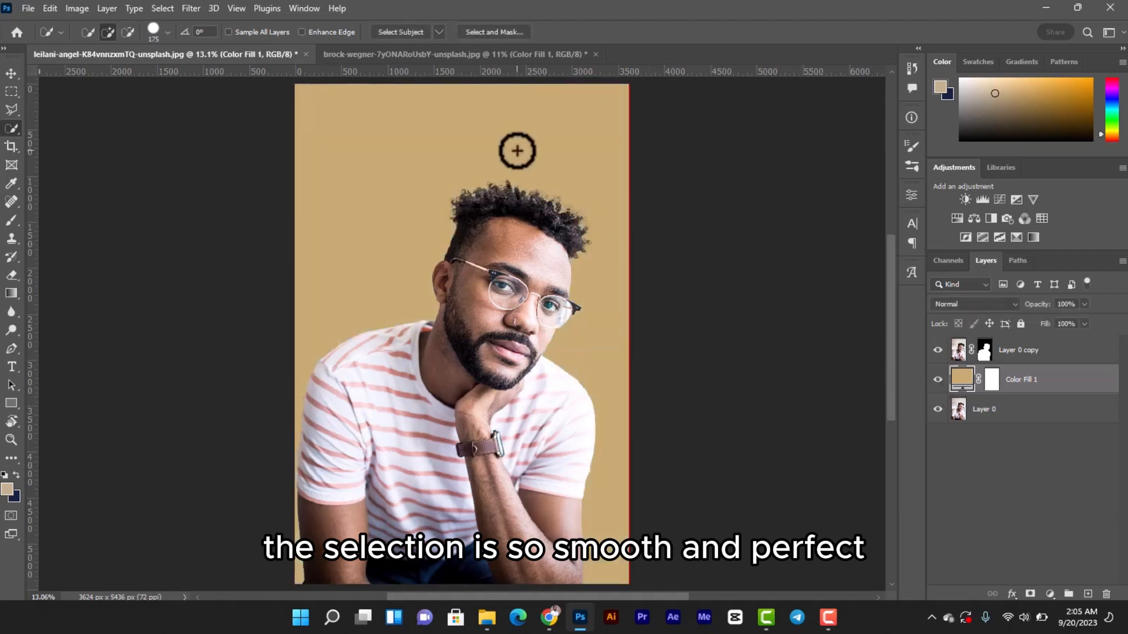